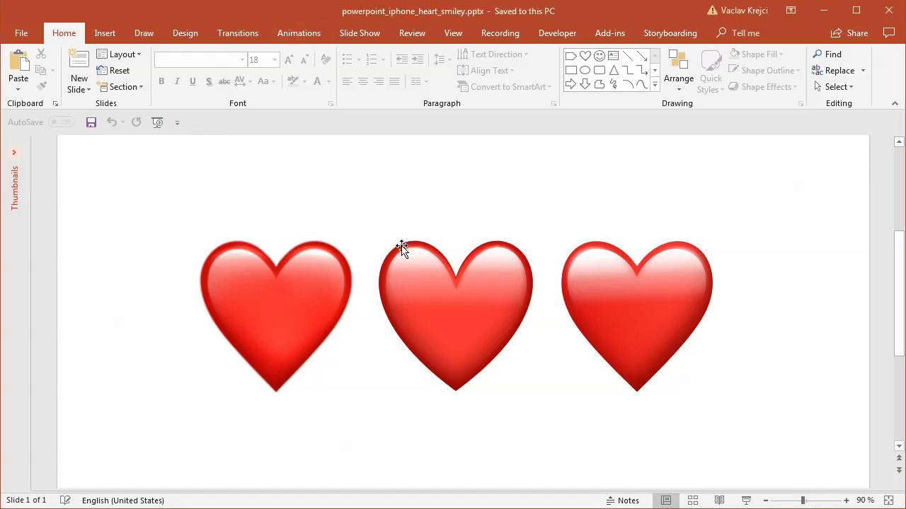
# - Click each of the three sample hearts, then move to Presentation2 with its single glossy heart
pyautogui.click(293, 298)
pyautogui.click(429, 303)
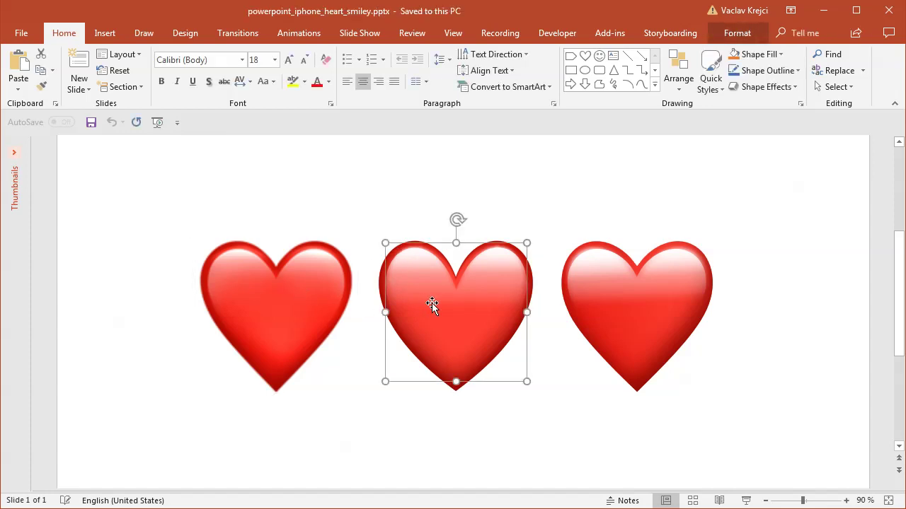
pyautogui.click(608, 299)
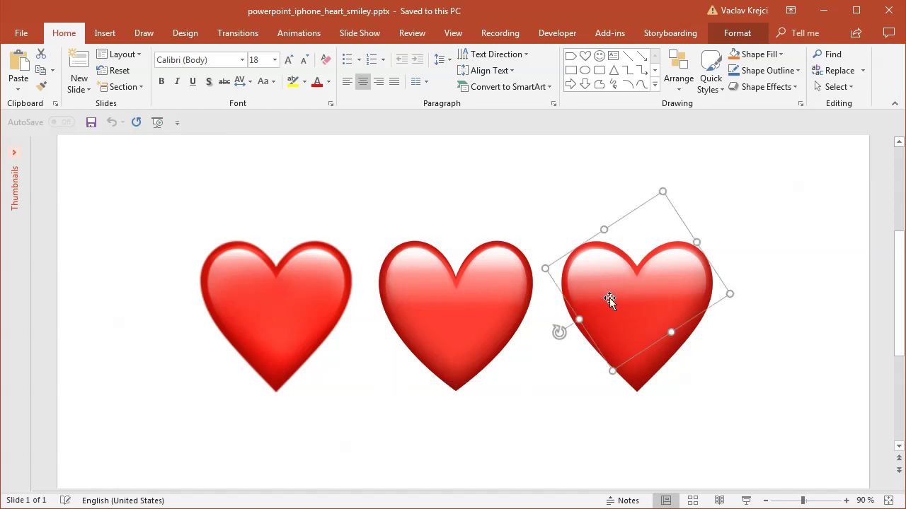
pyautogui.click(594, 200)
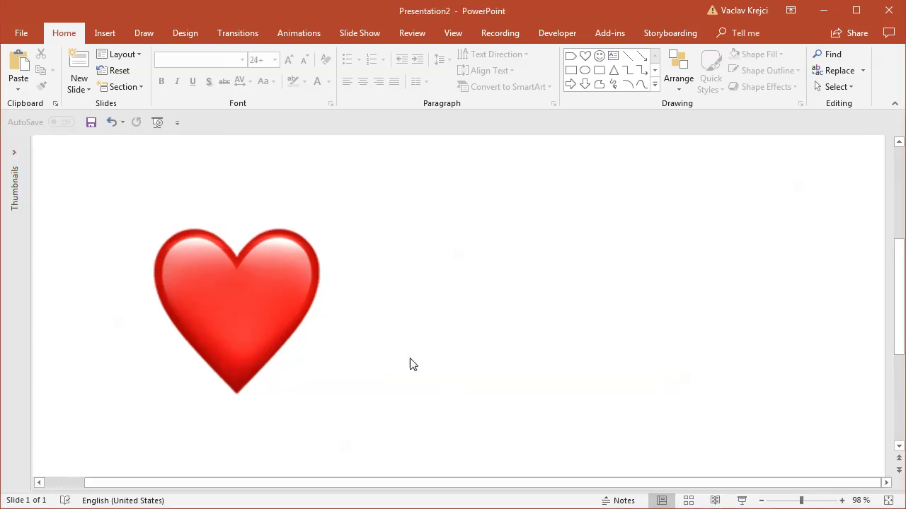
# - Draw a Basic Shapes Heart, about 6.32 cm square, over the glossy heart picture
pyautogui.click(286, 292)
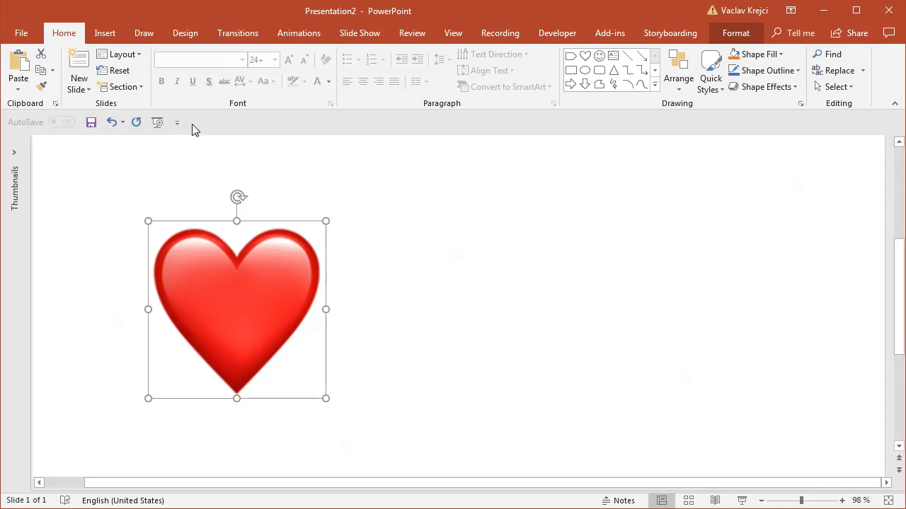
pyautogui.click(113, 34)
pyautogui.click(209, 78)
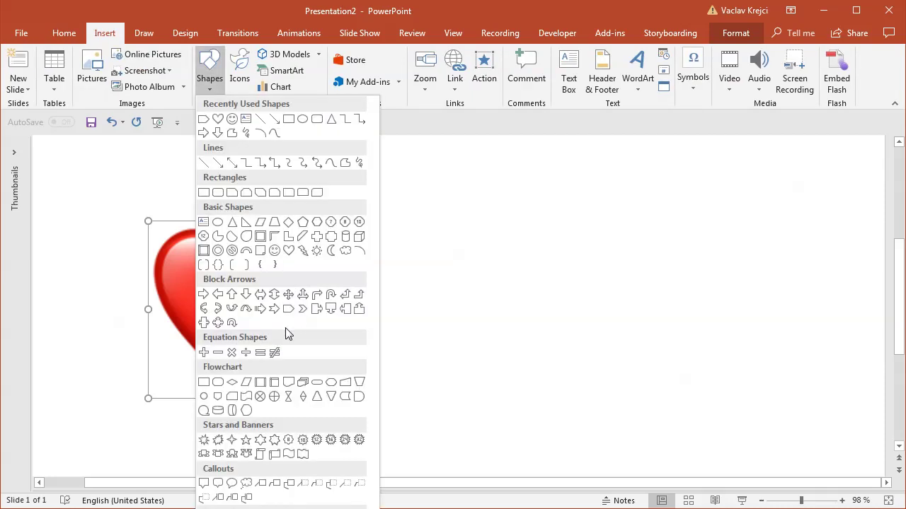
pyautogui.click(287, 251)
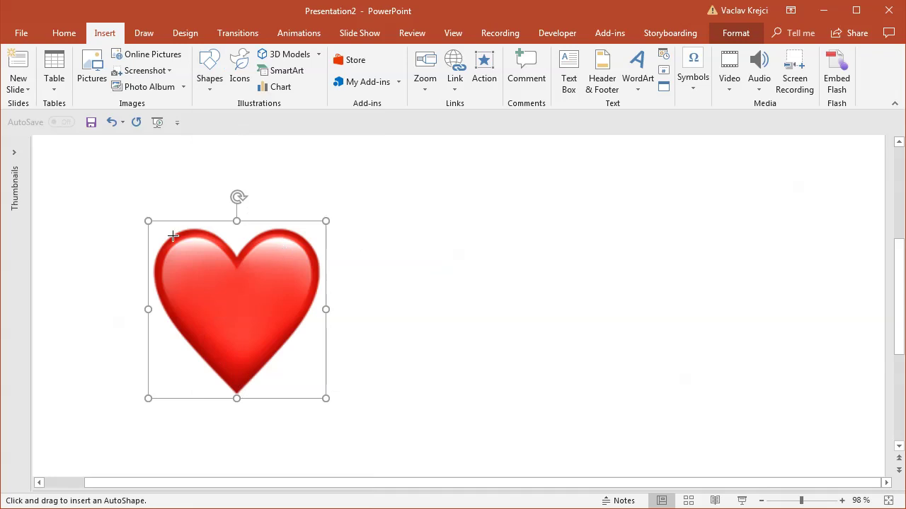
pyautogui.moveTo(154, 231); pyautogui.dragTo(319, 351)
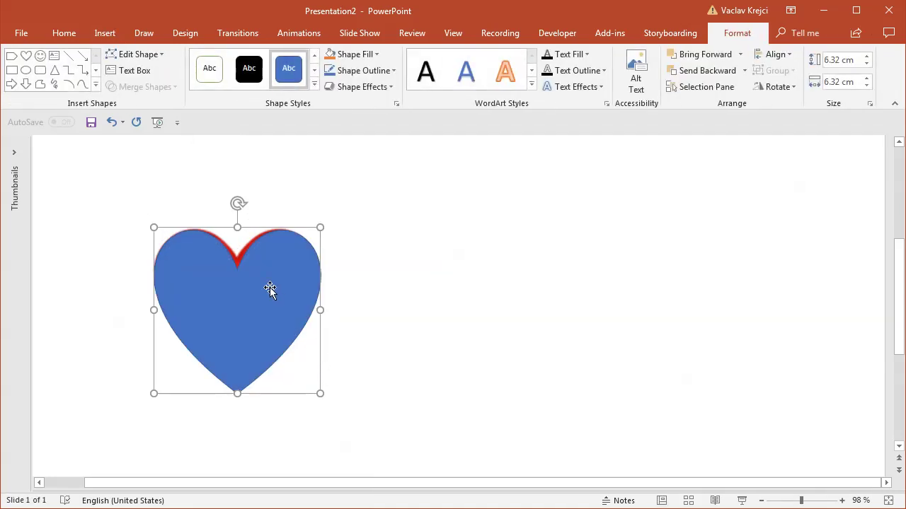
# - Set the blue heart's fill to 61% transparency and drag it right of the picture
pyautogui.rightClick(283, 242)
pyautogui.click(271, 245)
pyautogui.click(376, 55)
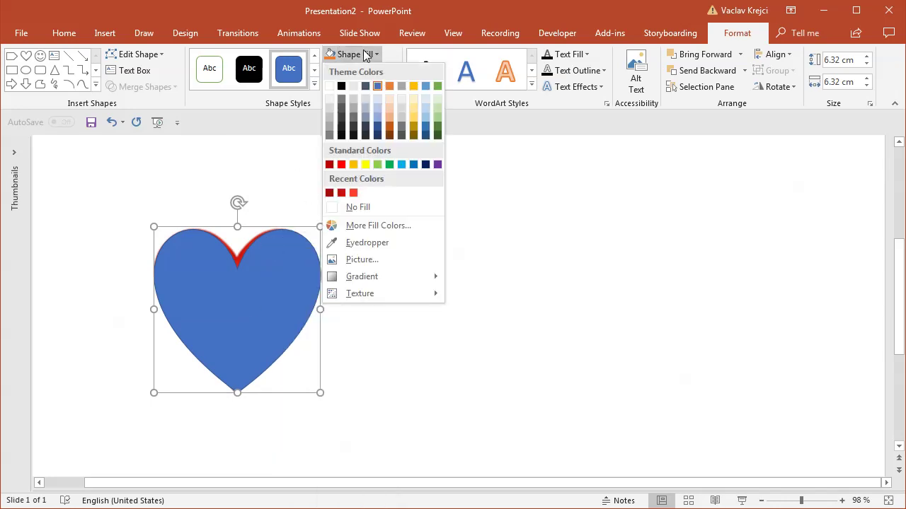
pyautogui.click(384, 227)
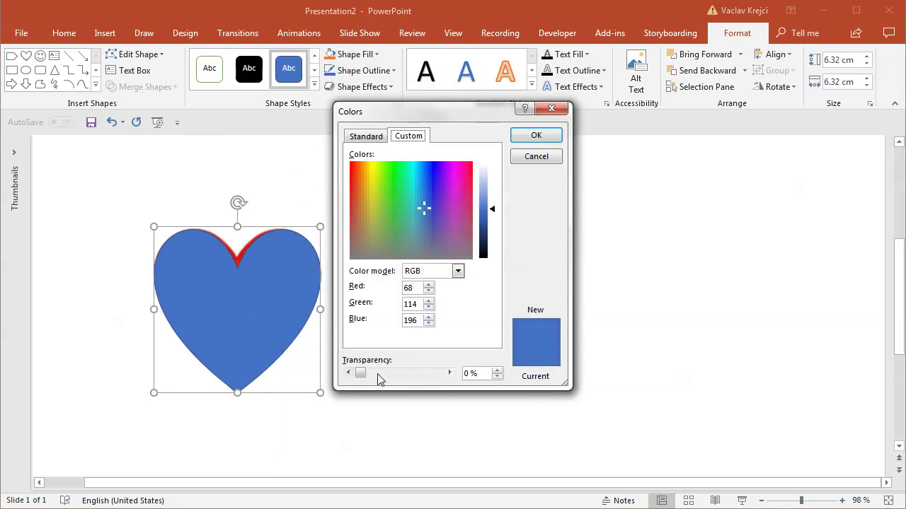
pyautogui.moveTo(378, 374); pyautogui.dragTo(407, 373)
pyautogui.click(524, 134)
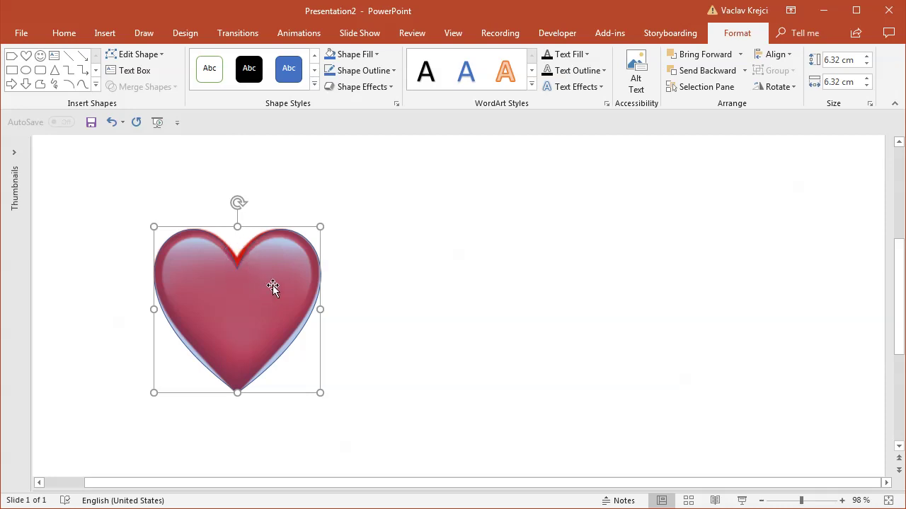
pyautogui.moveTo(241, 294); pyautogui.dragTo(445, 295)
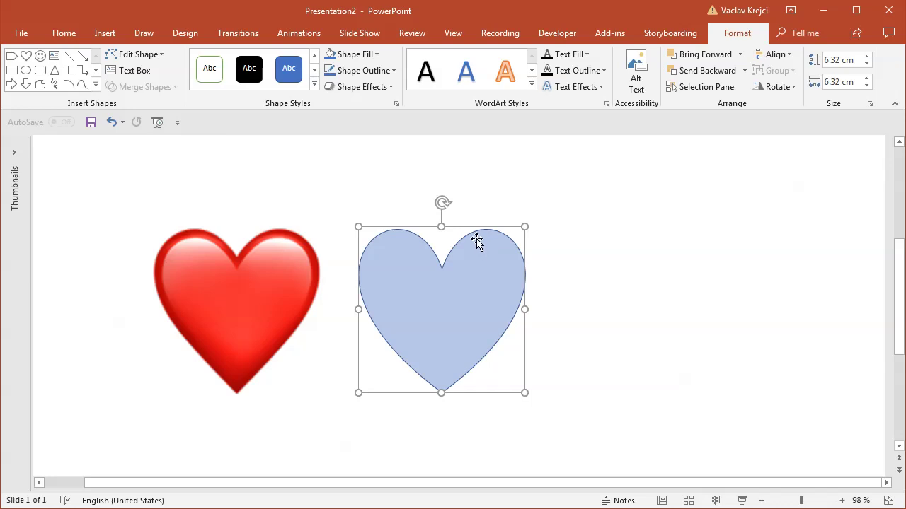
# - Fill the blue heart with a light blue preset gradient set to type Path
pyautogui.rightClick(477, 242)
pyautogui.press('Escape')
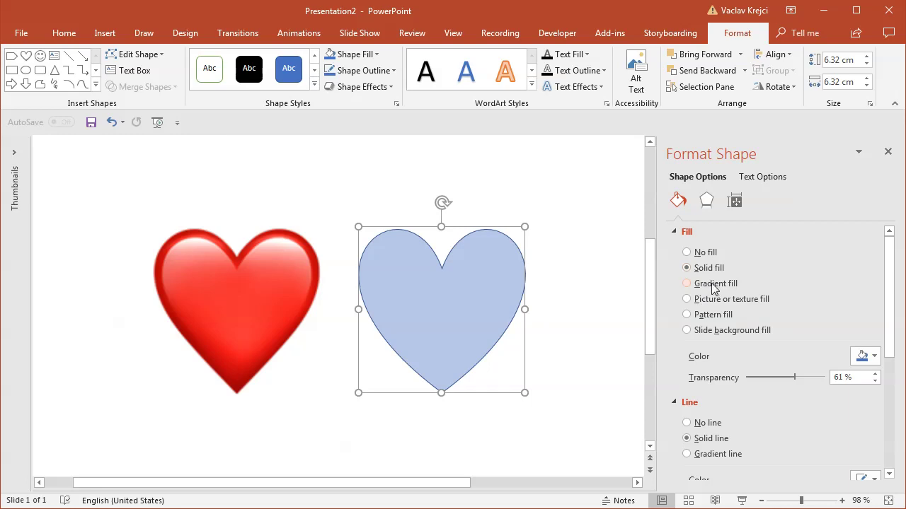
pyautogui.click(713, 288)
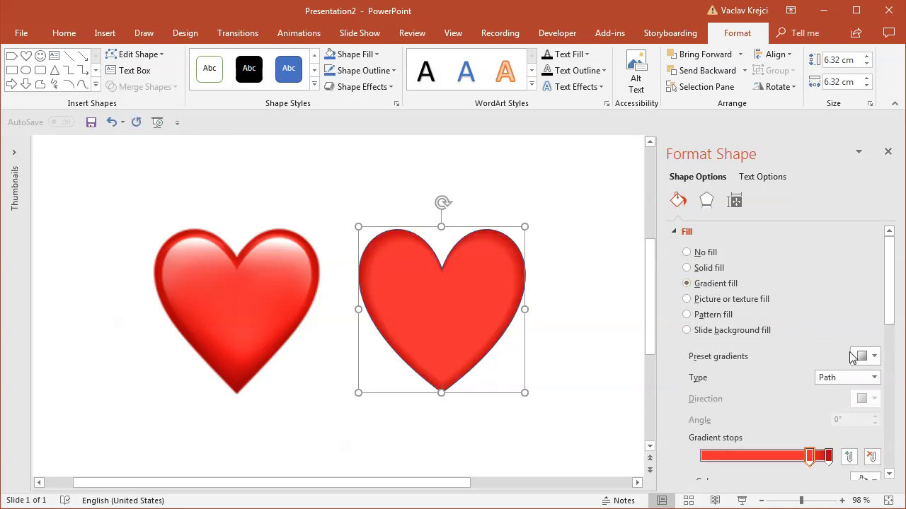
pyautogui.click(871, 358)
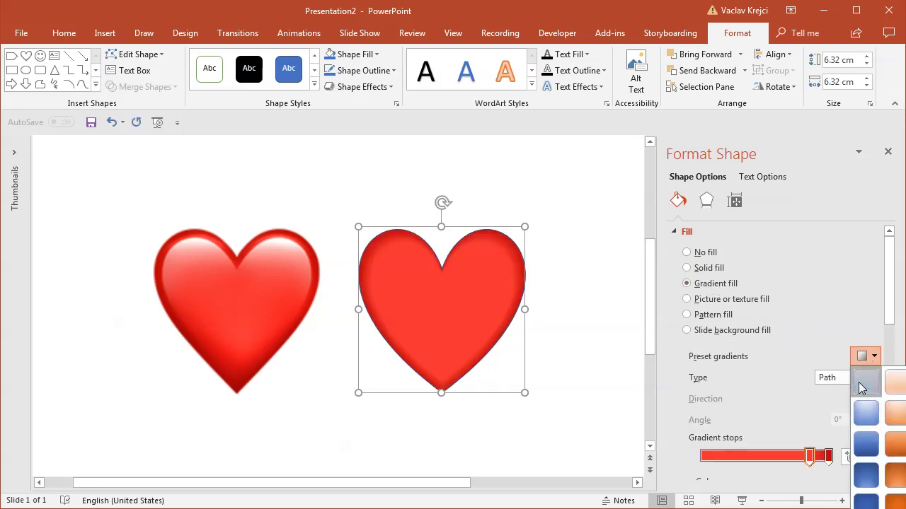
pyautogui.click(866, 382)
pyautogui.scroll(-3, 893, 298)
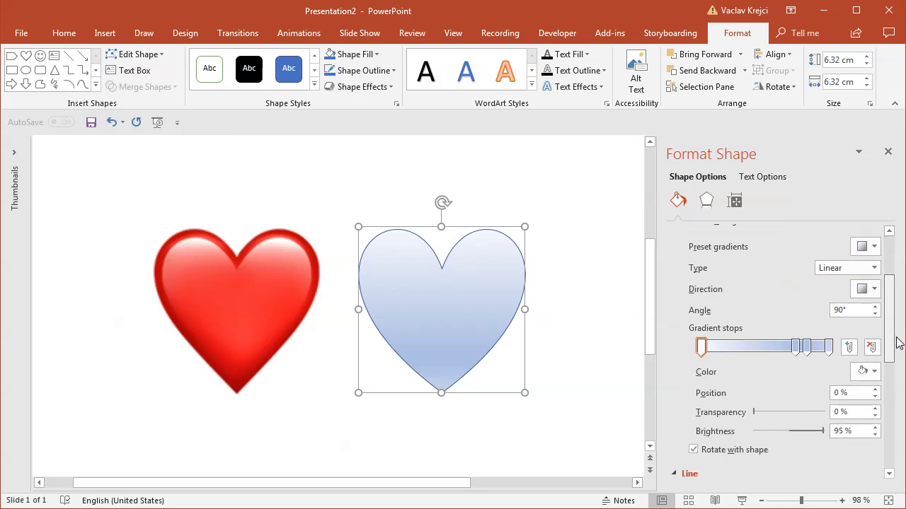
pyautogui.click(849, 267)
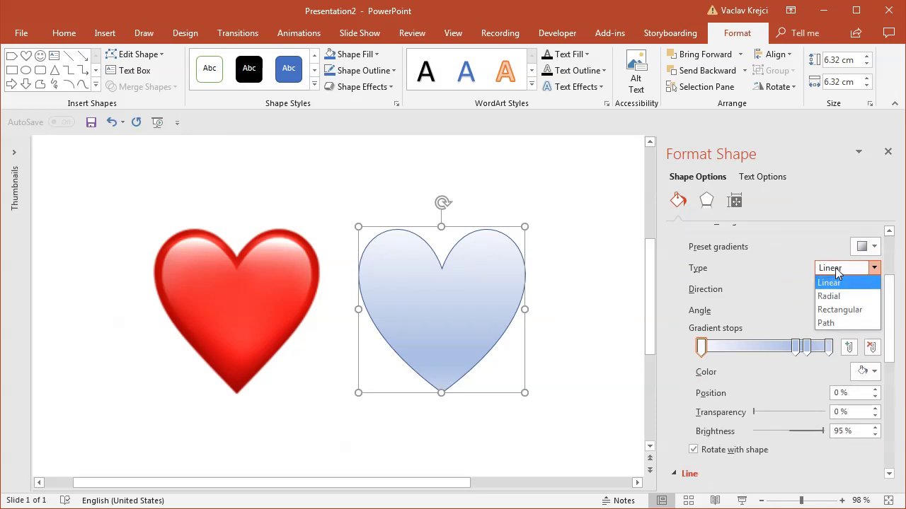
pyautogui.click(842, 325)
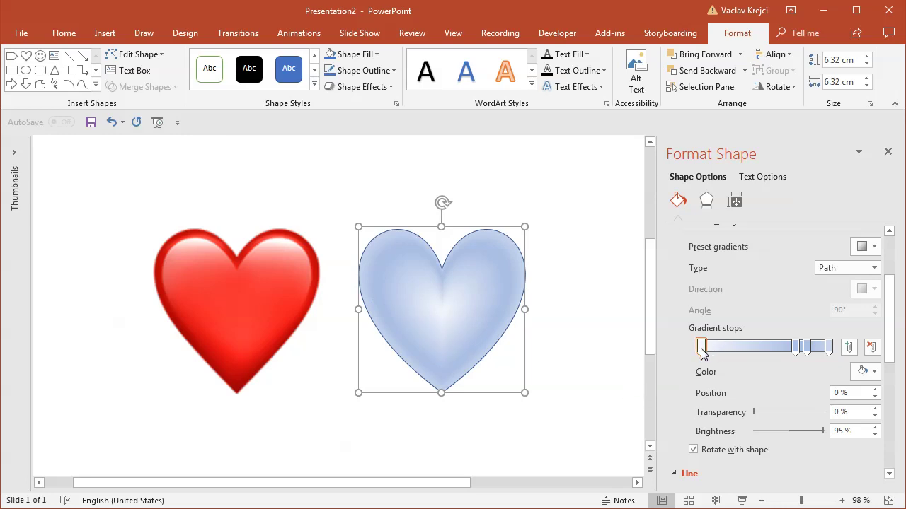
# - Eyedrop the picture's red into the first and 74% gradient stops
pyautogui.click(865, 372)
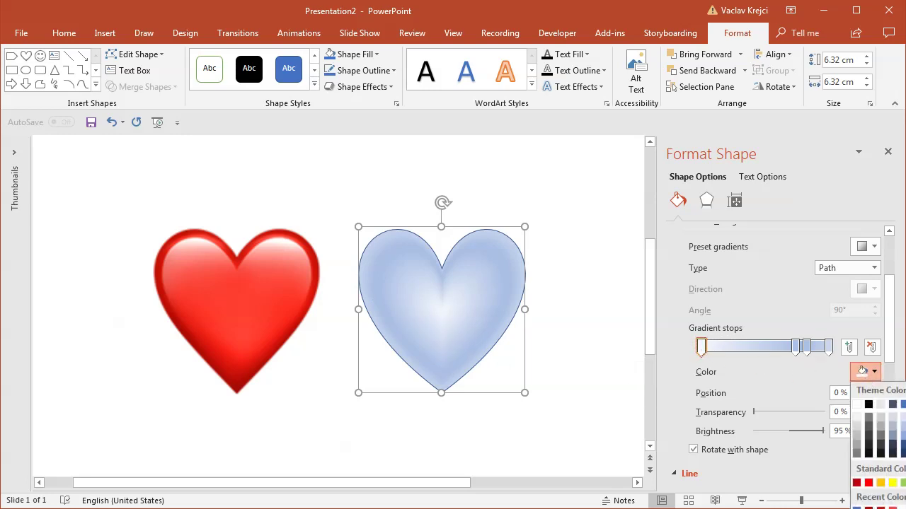
pyautogui.click(877, 507)
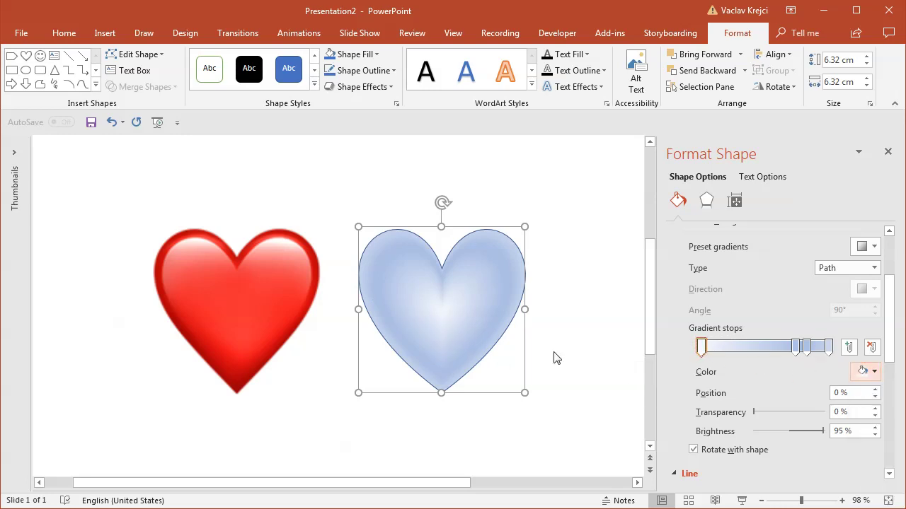
pyautogui.click(233, 303)
pyautogui.click(796, 350)
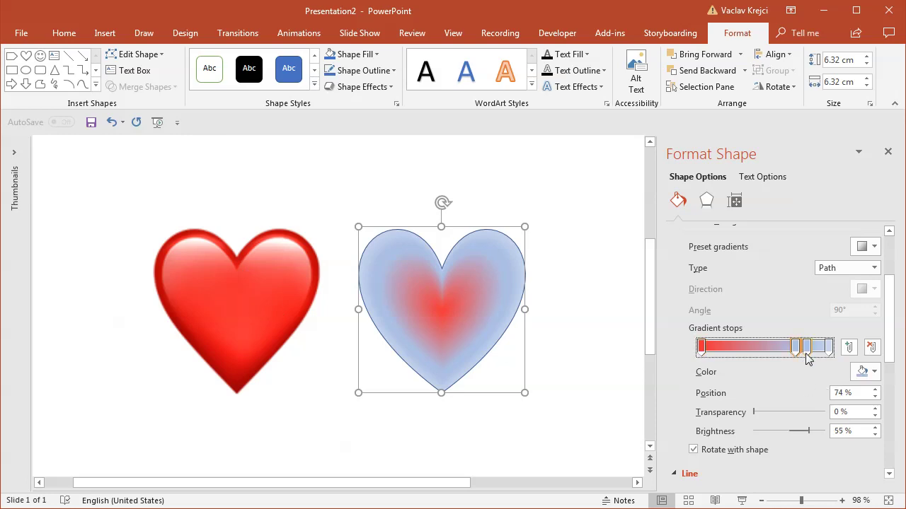
pyautogui.click(864, 373)
pyautogui.click(878, 507)
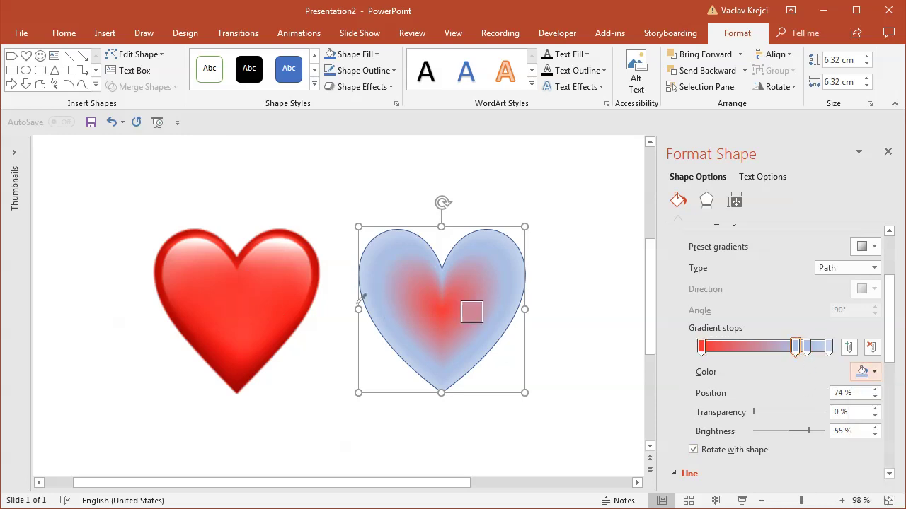
pyautogui.click(303, 259)
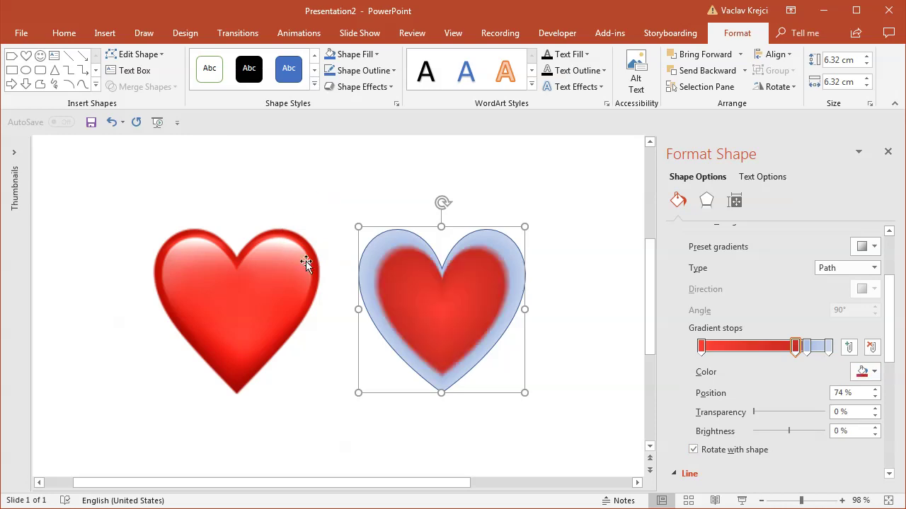
# - Remove the extra blue stops, move the left stop to 65%, and set No line
pyautogui.moveTo(806, 346); pyautogui.dragTo(833, 389)
pyautogui.moveTo(795, 348); pyautogui.dragTo(837, 355)
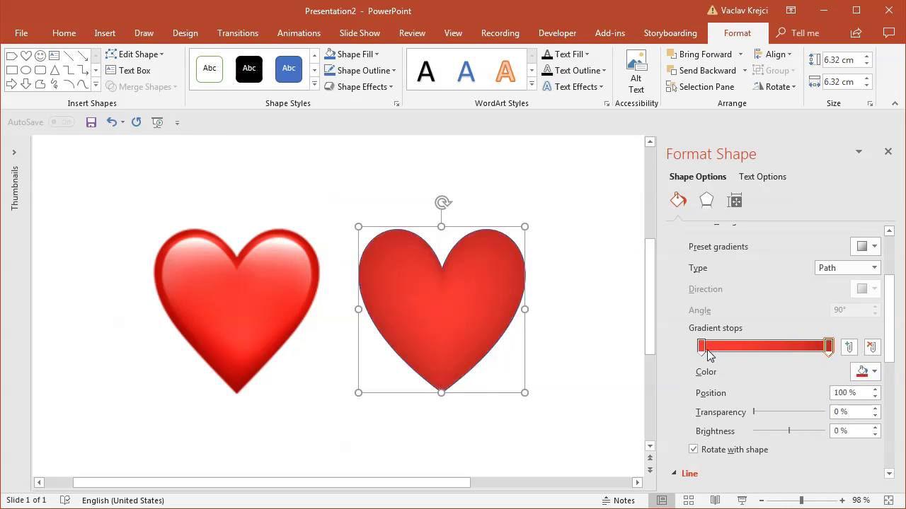
pyautogui.moveTo(703, 348); pyautogui.dragTo(815, 348)
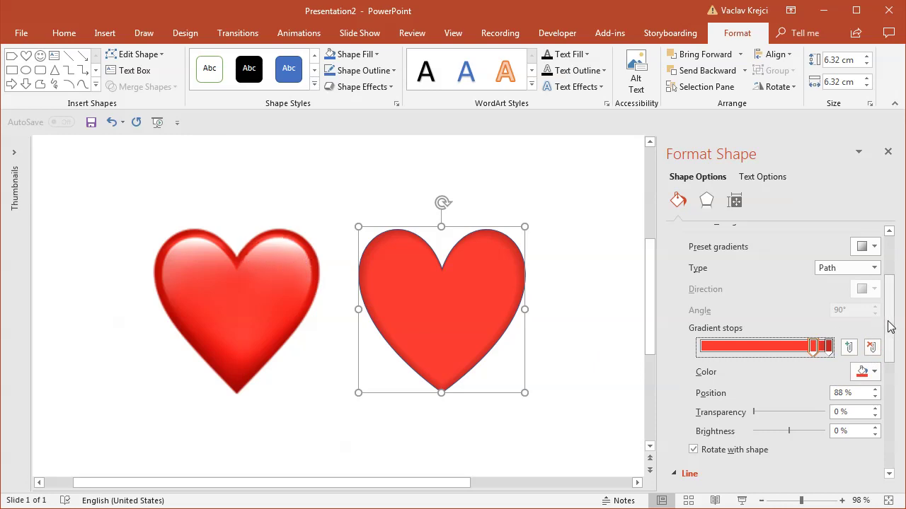
pyautogui.moveTo(889, 324); pyautogui.dragTo(897, 368)
pyautogui.click(702, 381)
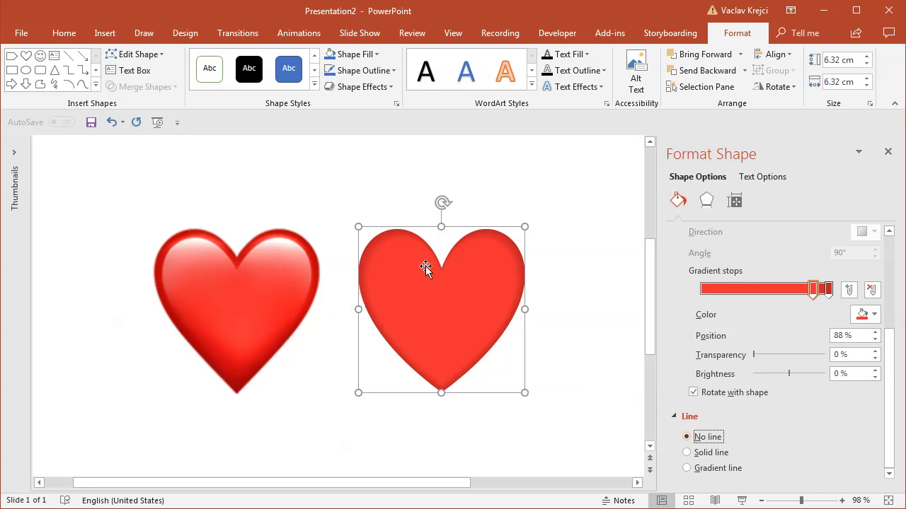
# - Apply the Inside: Bottom inner shadow to the heart
pyautogui.click(367, 86)
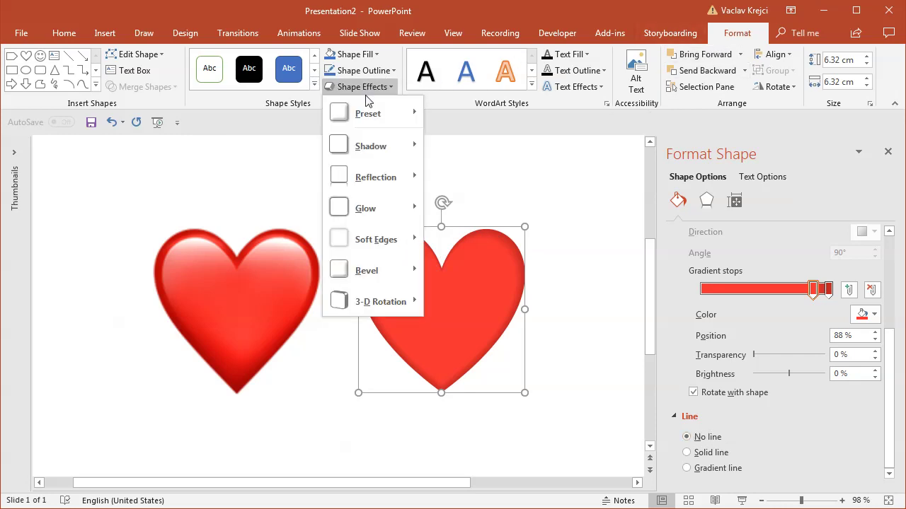
pyautogui.moveTo(380, 154)
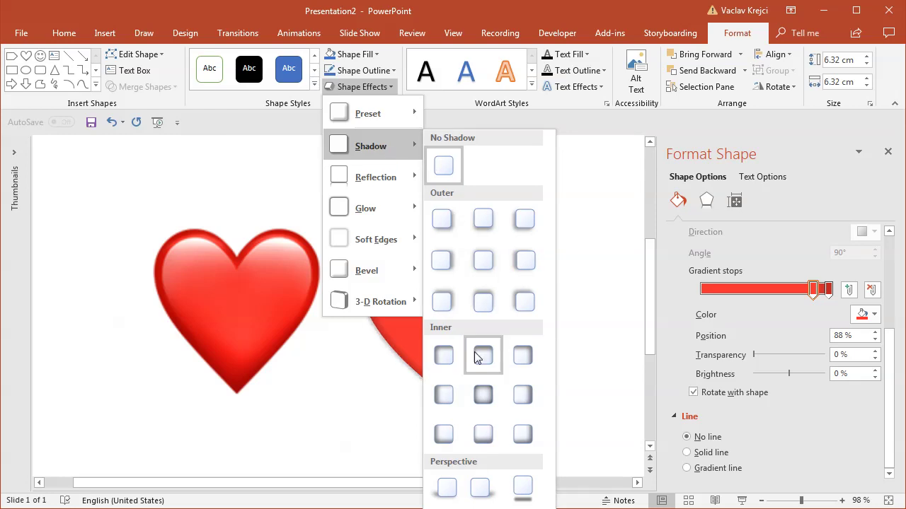
pyautogui.click(484, 435)
pyautogui.click(707, 202)
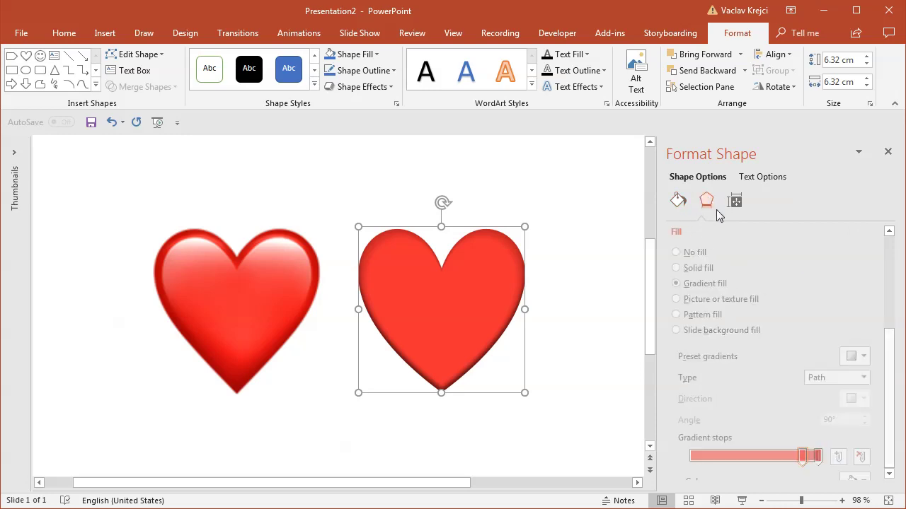
# - Set the shadow to 33 pt blur and 13 pt distance, coloured with the left heart's red
pyautogui.moveTo(783, 299); pyautogui.dragTo(717, 299)
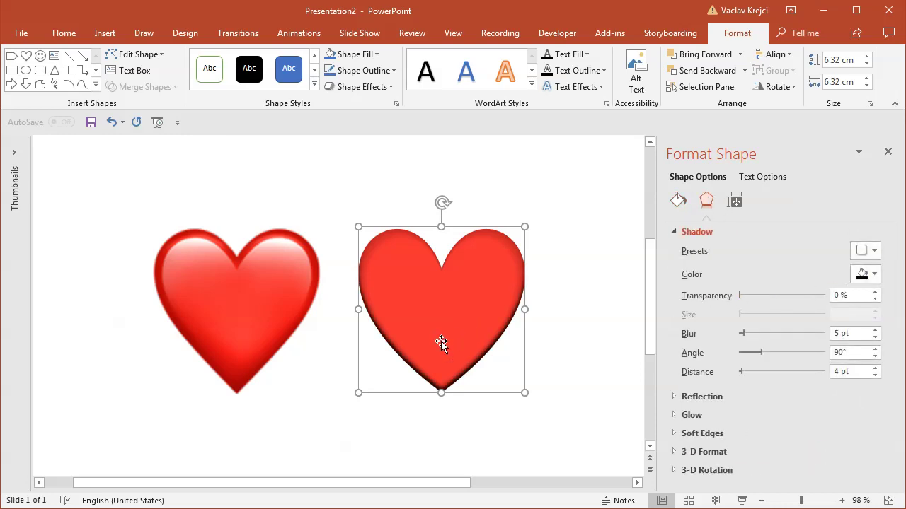
pyautogui.moveTo(742, 372); pyautogui.dragTo(748, 374)
pyautogui.moveTo(746, 335); pyautogui.dragTo(765, 332)
pyautogui.moveTo(747, 372); pyautogui.dragTo(746, 372)
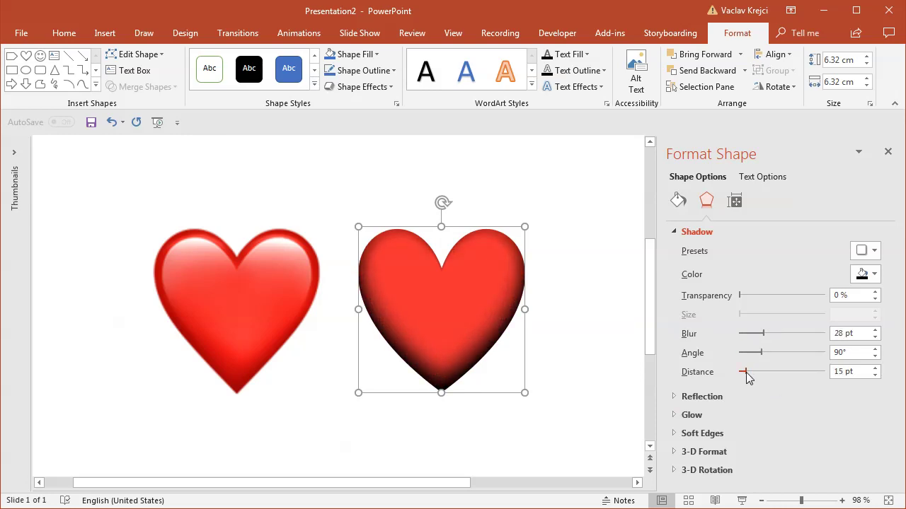
pyautogui.moveTo(767, 341); pyautogui.dragTo(769, 340)
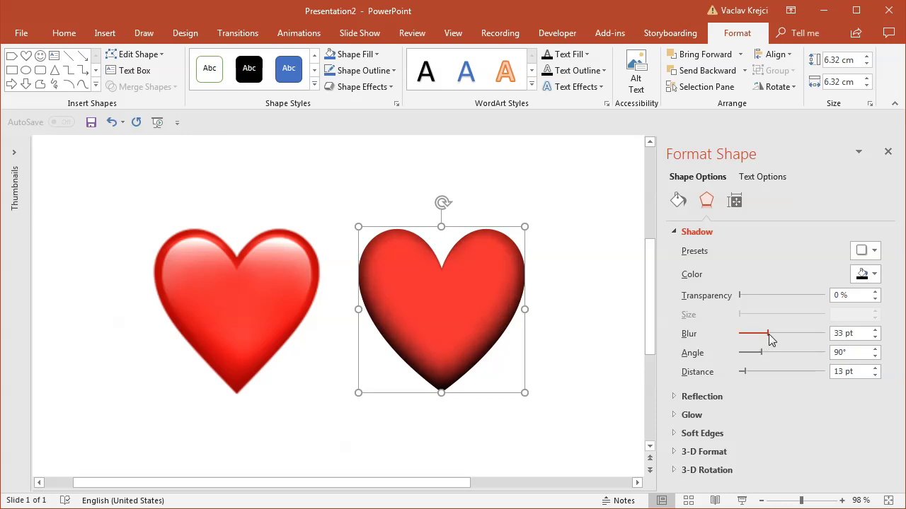
pyautogui.click(863, 275)
pyautogui.click(881, 441)
pyautogui.click(241, 386)
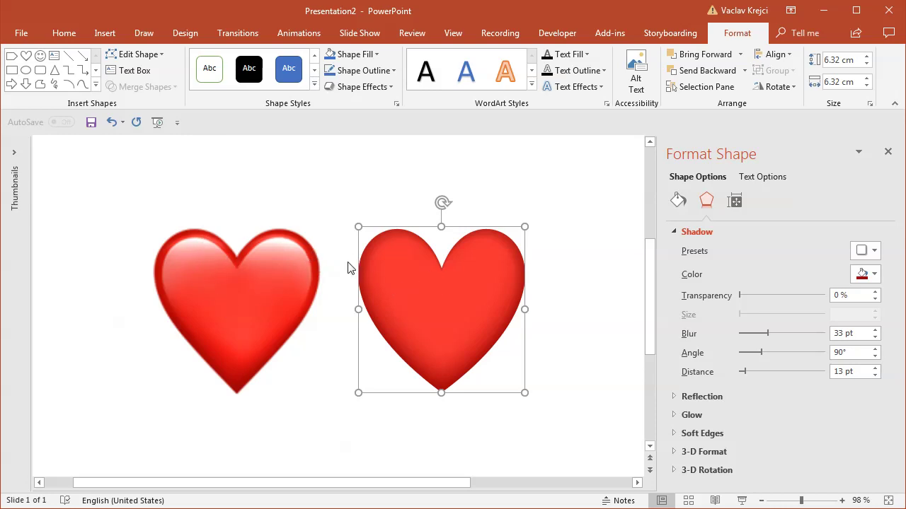
# - Paste a smaller copy of the heart and set its shadow to No Shadow
pyautogui.hotkey('ctrl', 'v')
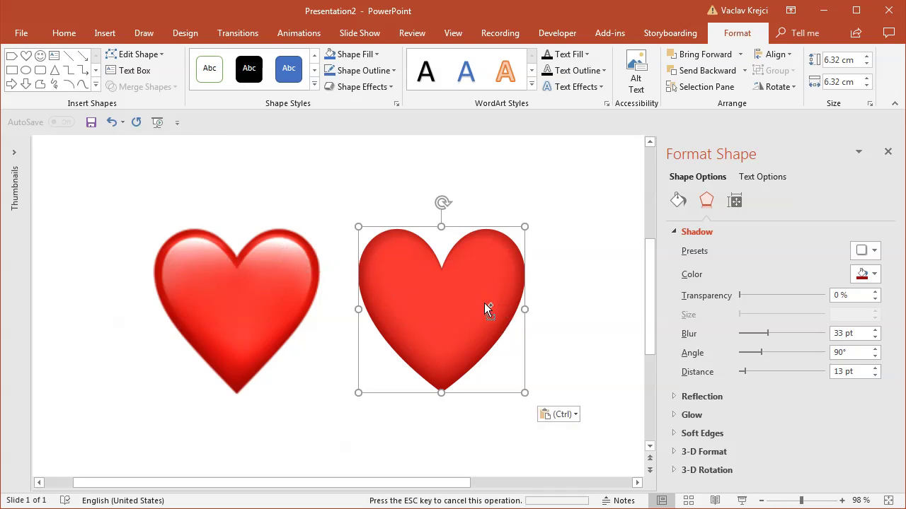
pyautogui.moveTo(522, 390)
pyautogui.mouseDown()
pyautogui.moveTo(529, 402)
pyautogui.moveTo(515, 375)
pyautogui.mouseUp()
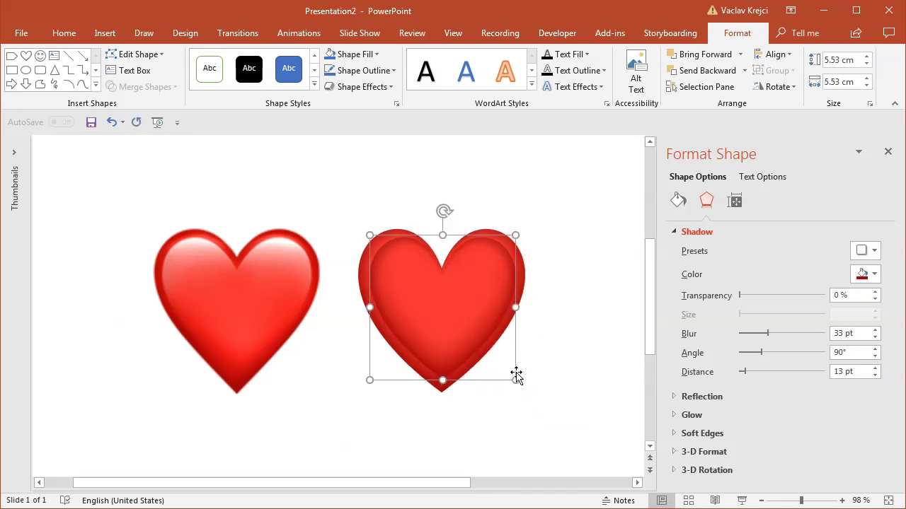
pyautogui.click(864, 251)
pyautogui.click(865, 296)
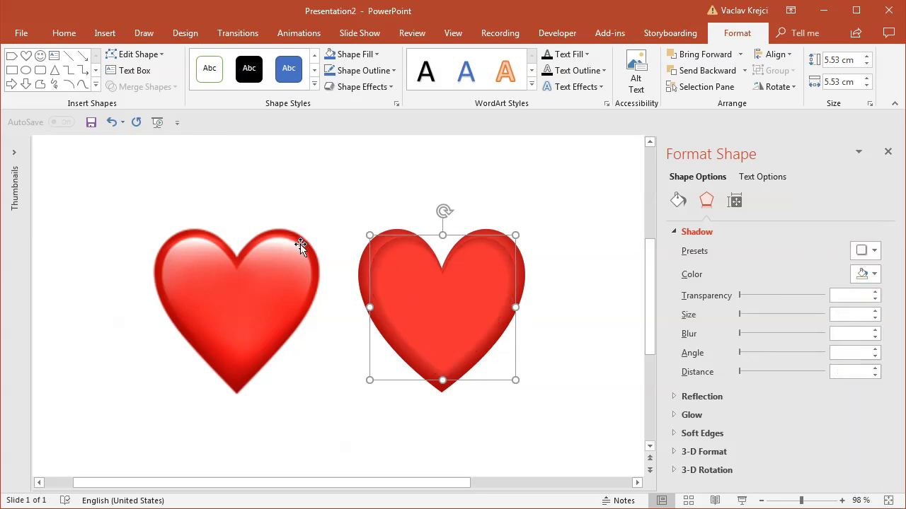
# - Make the copy's gradient Linear at a 90° angle
pyautogui.click(678, 200)
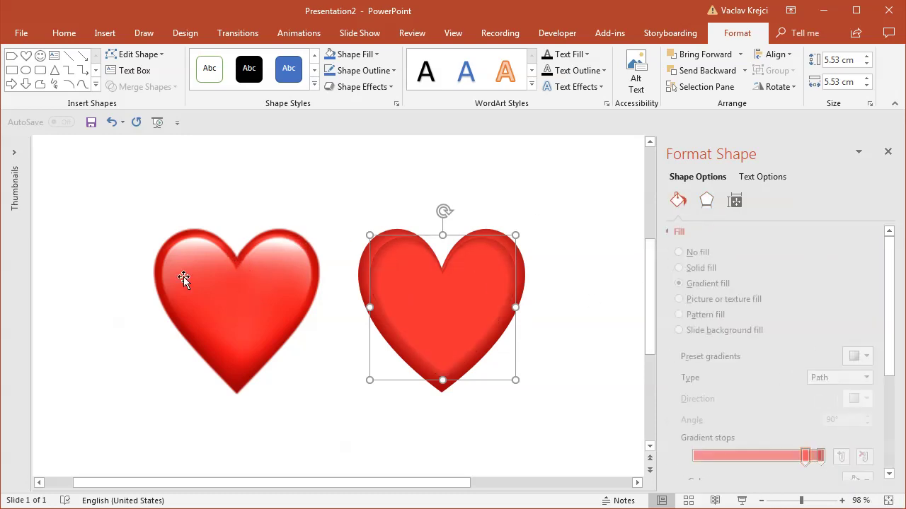
pyautogui.moveTo(885, 318); pyautogui.dragTo(836, 383)
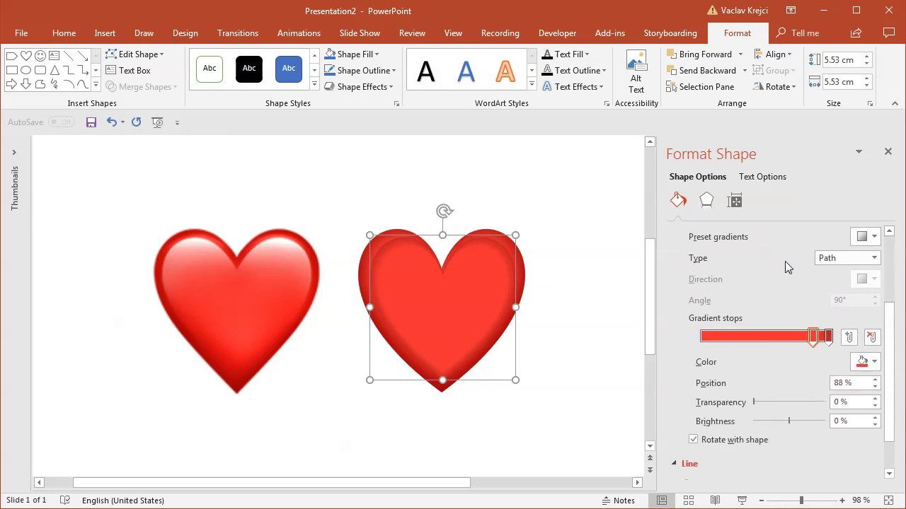
pyautogui.click(872, 258)
pyautogui.click(828, 269)
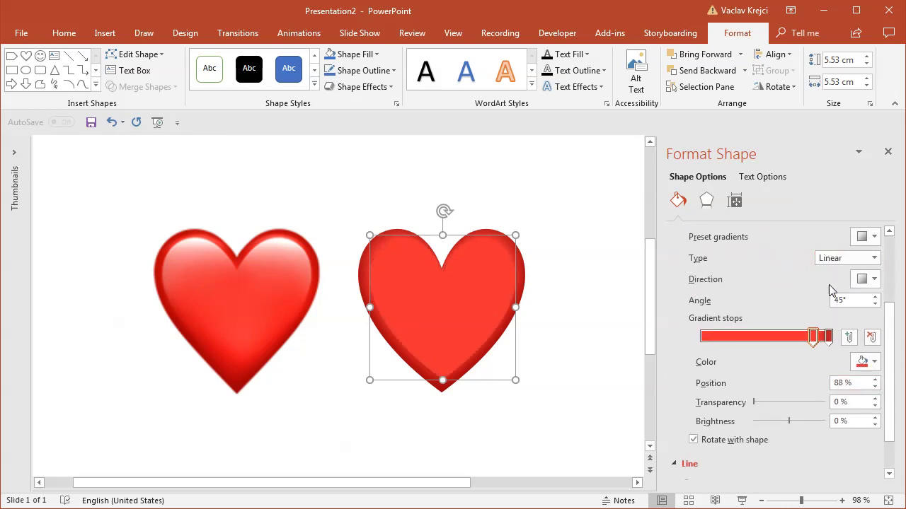
pyautogui.doubleClick(839, 300)
pyautogui.write('90')
pyautogui.press('Return')
# - Make both gradient stops white, the end one fully transparent at 43%
pyautogui.moveTo(809, 342); pyautogui.dragTo(701, 336)
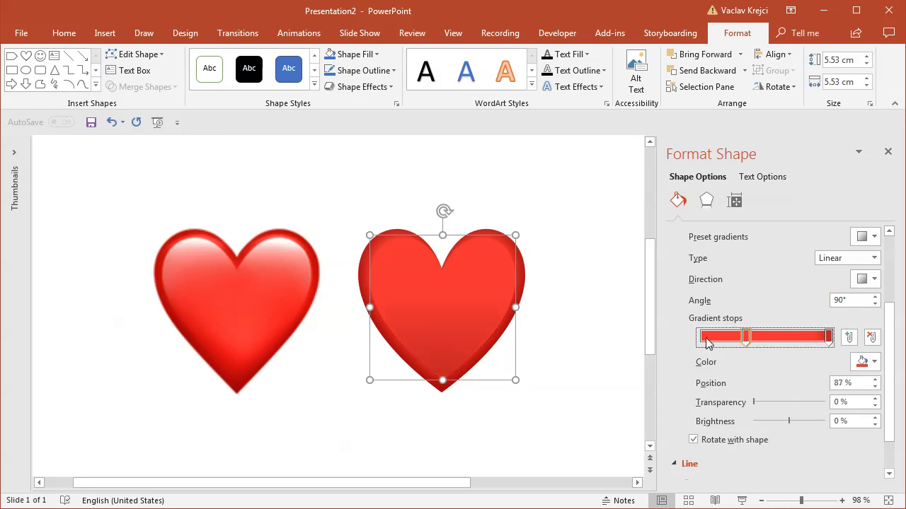
pyautogui.click(862, 361)
pyautogui.click(857, 395)
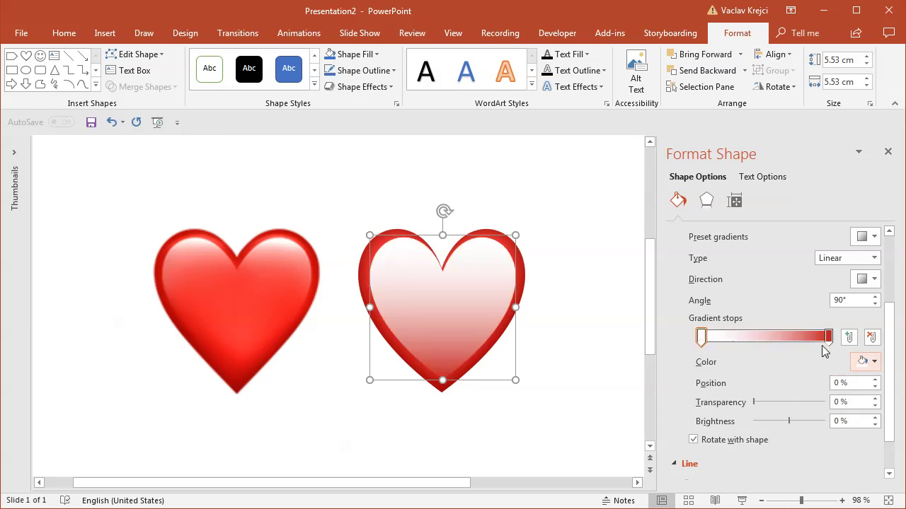
pyautogui.click(828, 337)
pyautogui.click(862, 362)
pyautogui.click(856, 395)
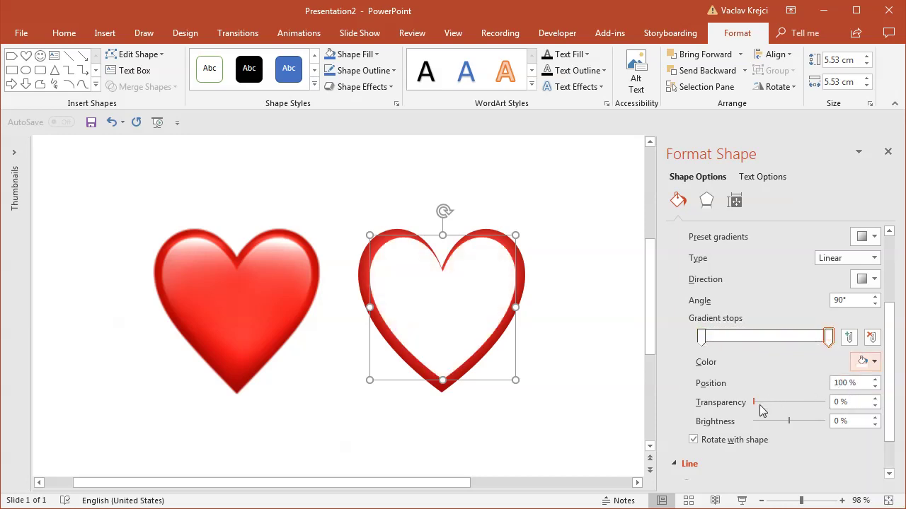
pyautogui.moveTo(754, 403); pyautogui.dragTo(854, 405)
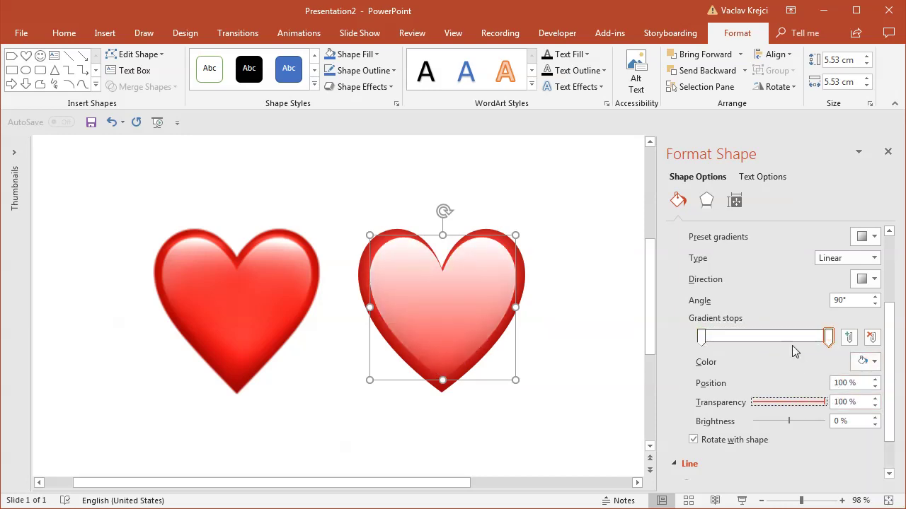
pyautogui.moveTo(825, 342); pyautogui.dragTo(756, 341)
# - Nudge the highlight overlay into place over the red heart
pyautogui.click(458, 288)
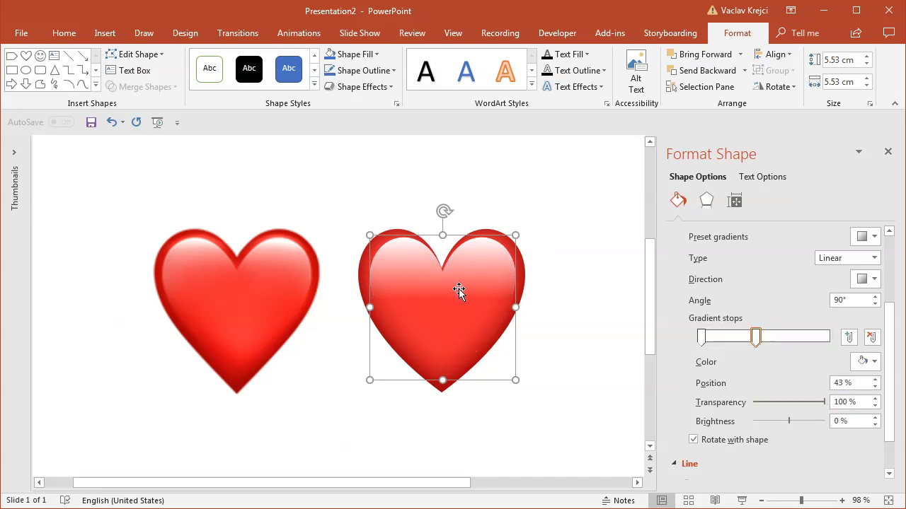
pyautogui.press('Left')
pyautogui.press('Up')
pyautogui.press('Right')
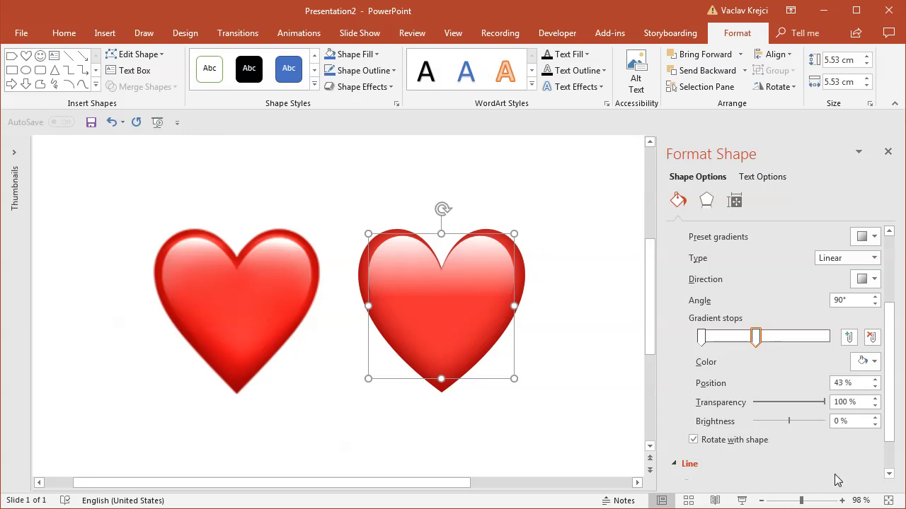
# - Zoom to 190% and enlarge the overlay to 5.69 cm, nudging it into position
pyautogui.click(814, 503)
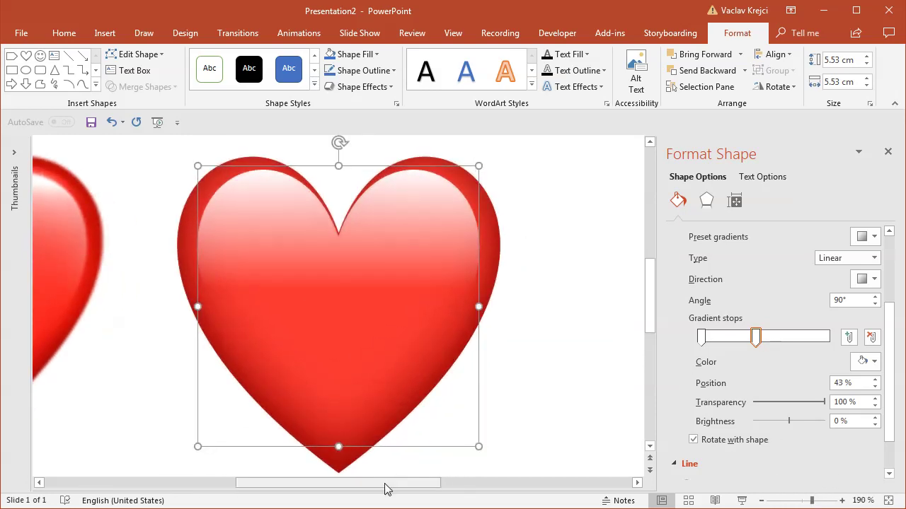
pyautogui.moveTo(386, 484); pyautogui.dragTo(379, 484)
pyautogui.press('Left')
pyautogui.press('Down')
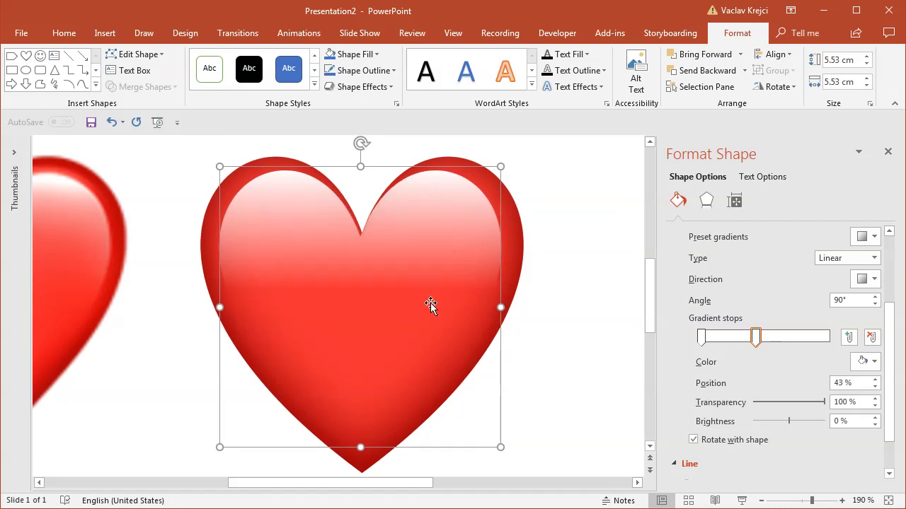
pyautogui.moveTo(506, 446); pyautogui.dragTo(509, 455)
pyautogui.press('Up')
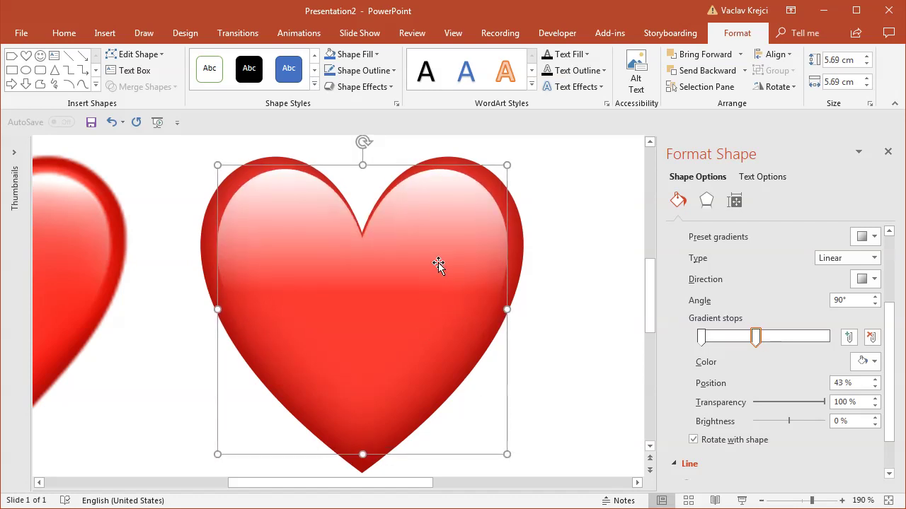
# - Recentre the overlay over the red heart
pyautogui.rightClick(437, 202)
pyautogui.click(494, 301)
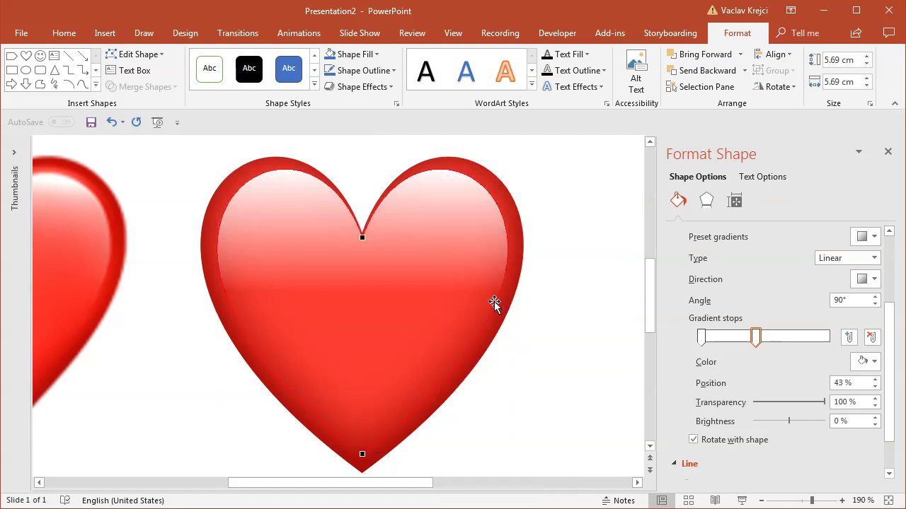
pyautogui.click(362, 237)
pyautogui.click(396, 269)
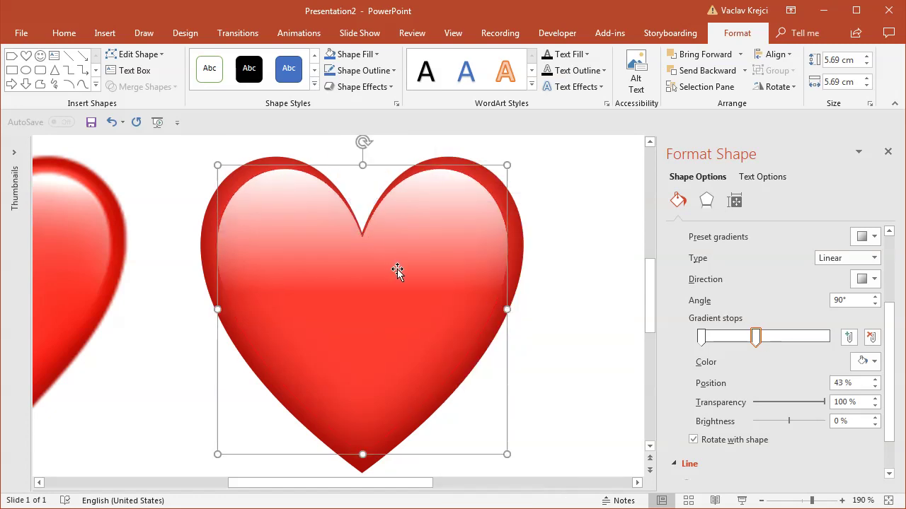
pyautogui.moveTo(420, 242); pyautogui.dragTo(415, 249)
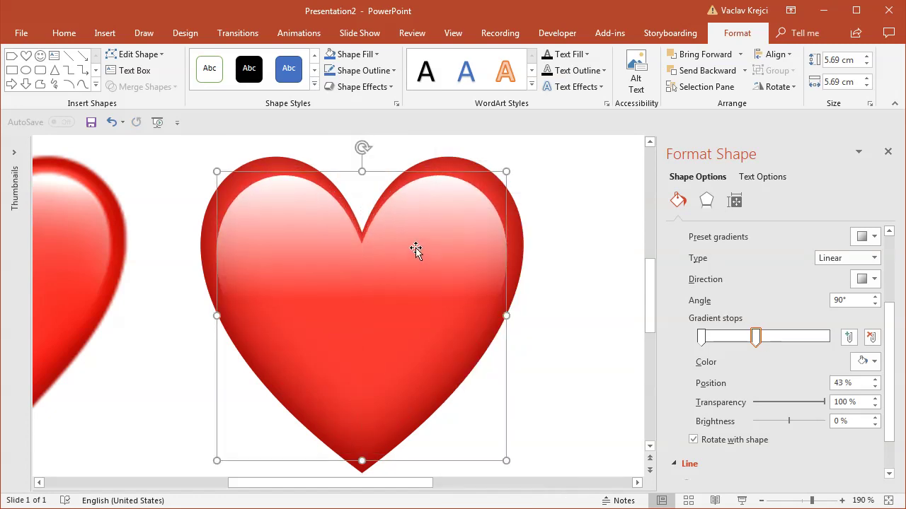
# - In Edit Points, pull the top notch's left curve handle up-left to reshape the curve
pyautogui.rightClick(415, 248)
pyautogui.click(426, 346)
pyautogui.click(368, 232)
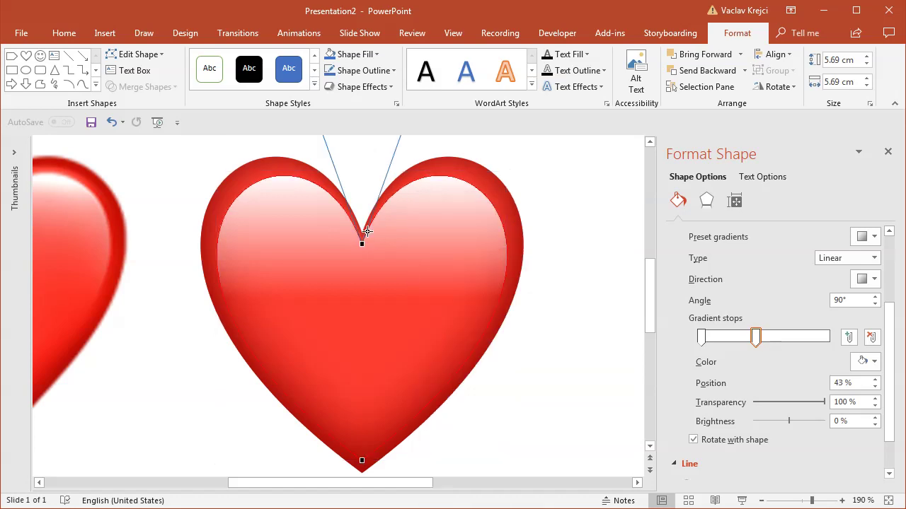
pyautogui.moveTo(656, 283); pyautogui.dragTo(656, 238)
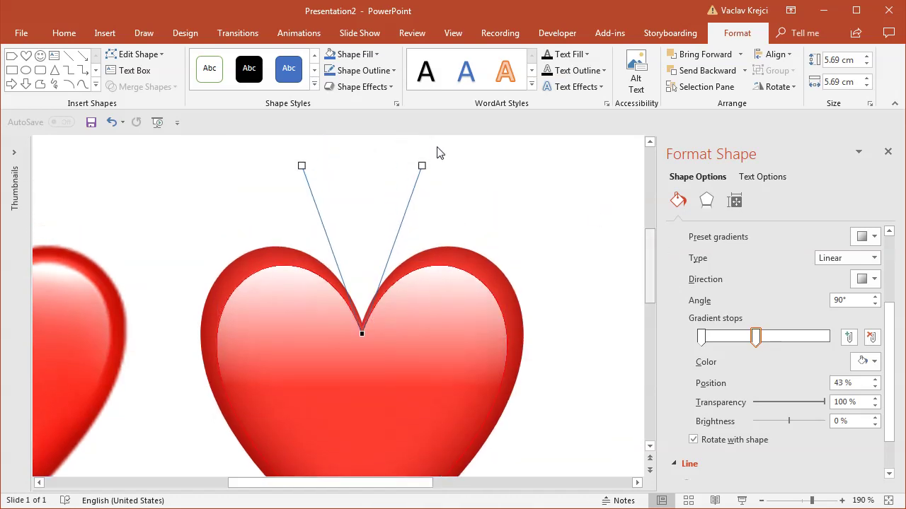
pyautogui.moveTo(420, 164); pyautogui.dragTo(447, 157)
pyautogui.moveTo(302, 165); pyautogui.dragTo(281, 155)
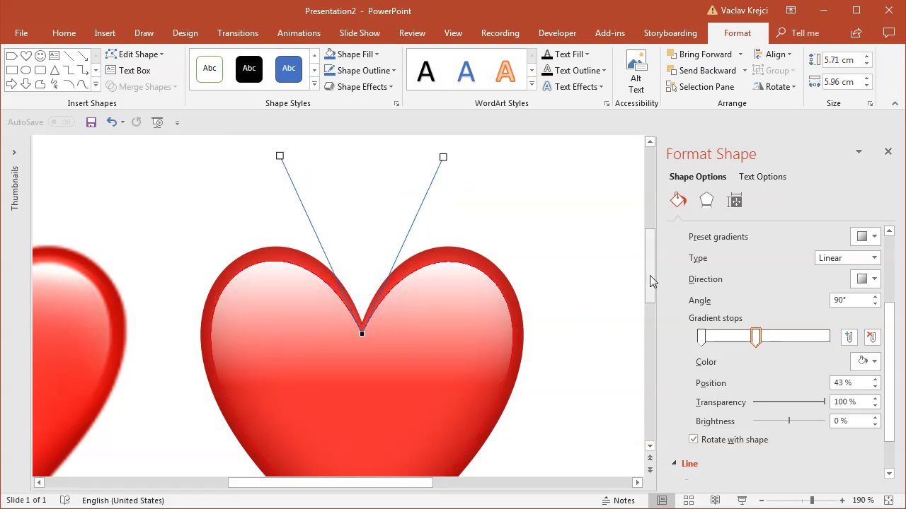
pyautogui.scroll(-2, 651, 279)
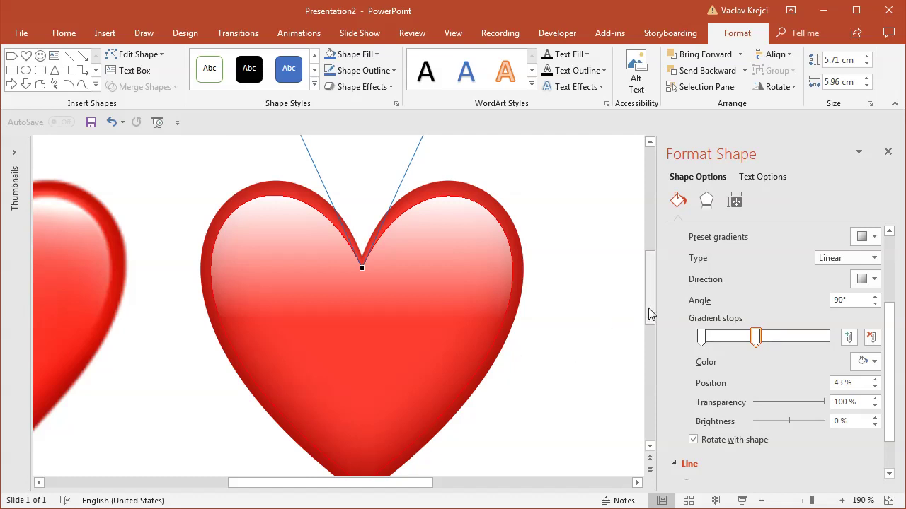
pyautogui.moveTo(651, 310); pyautogui.dragTo(647, 277)
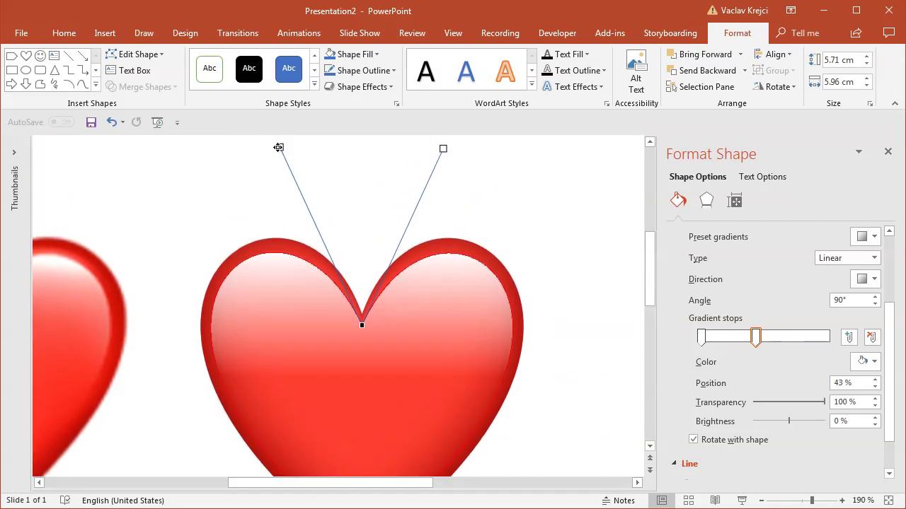
pyautogui.moveTo(279, 148); pyautogui.dragTo(286, 148)
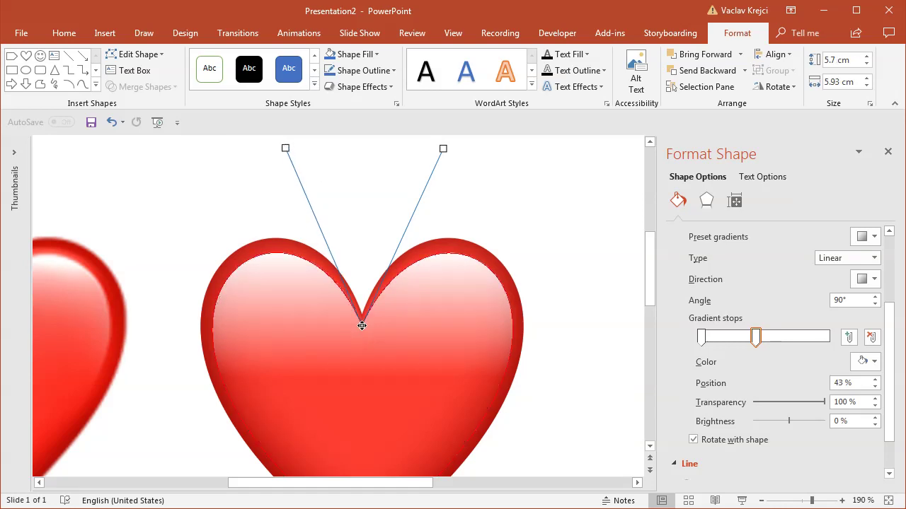
pyautogui.click(453, 338)
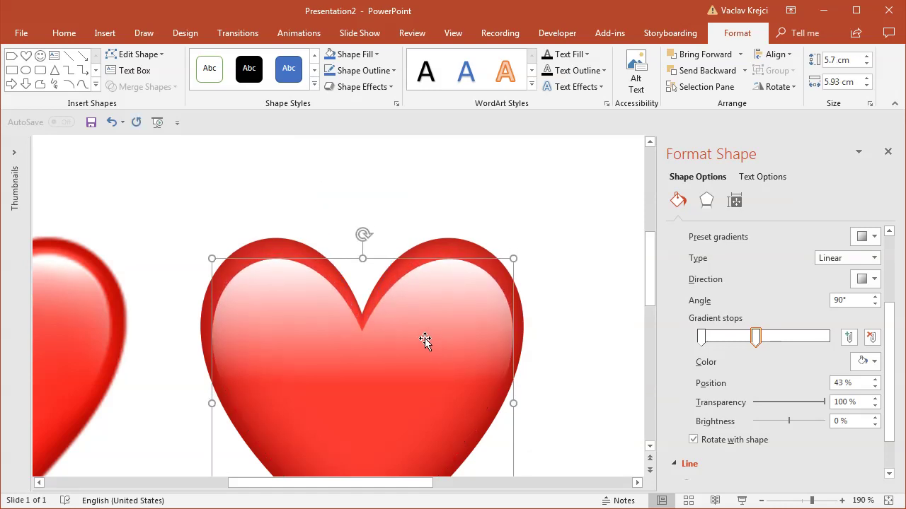
# - Edit points again, raising both of the notch's curve handles
pyautogui.rightClick(424, 340)
pyautogui.click(467, 435)
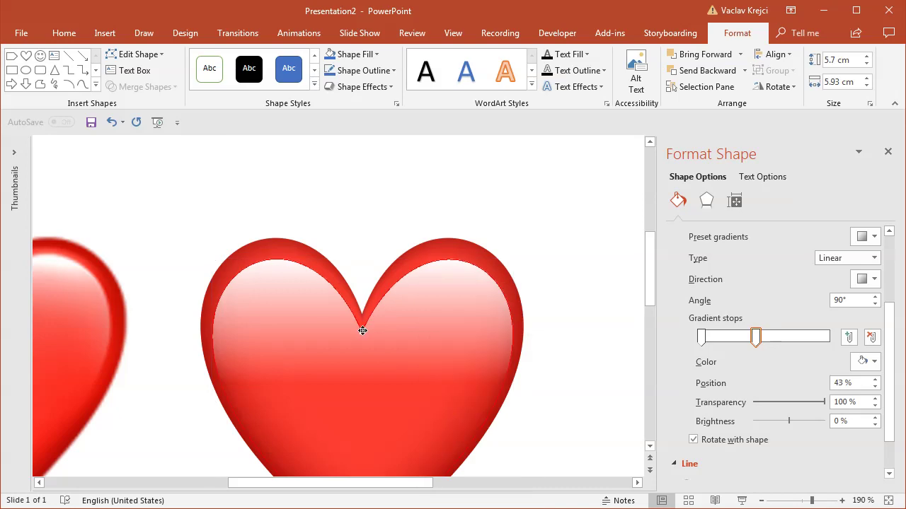
pyautogui.click(361, 327)
pyautogui.moveTo(283, 152); pyautogui.dragTo(281, 191)
pyautogui.moveTo(444, 201); pyautogui.dragTo(443, 191)
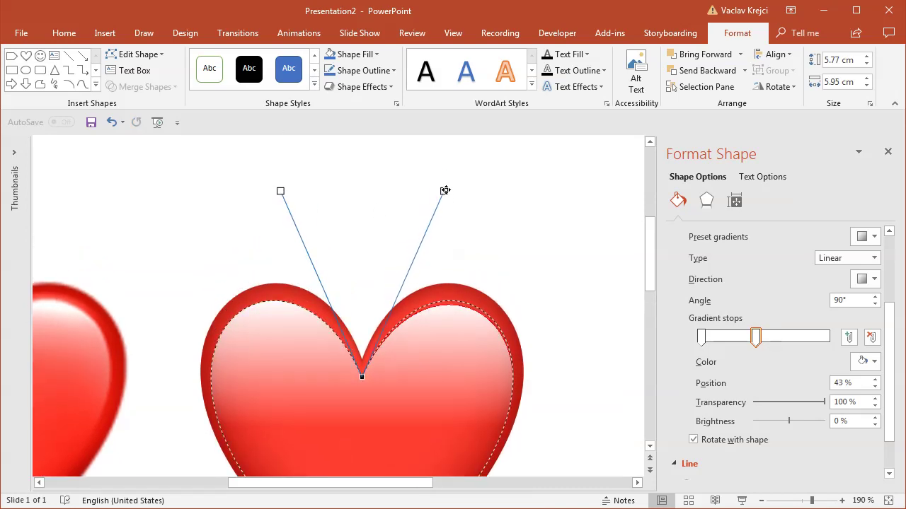
pyautogui.click(536, 273)
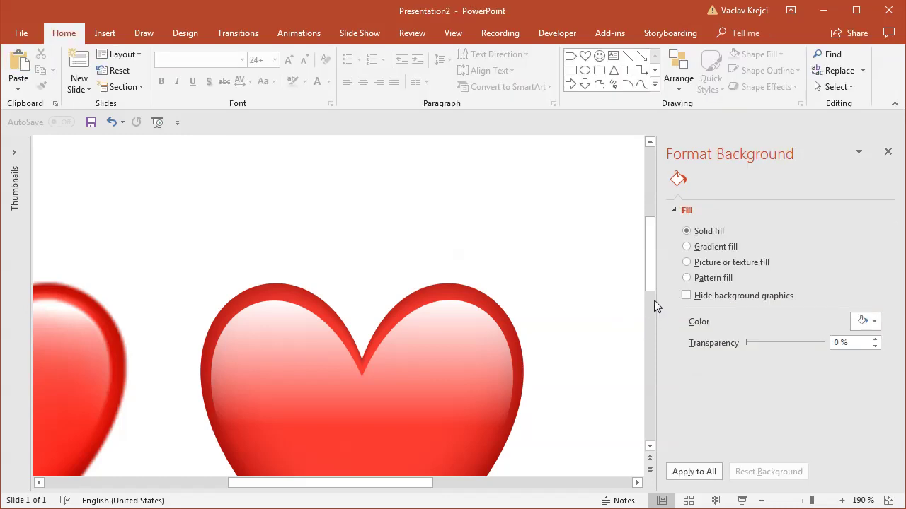
# - Shorten the highlight heart by dragging its bottom handle up
pyautogui.moveTo(652, 273); pyautogui.dragTo(651, 301)
pyautogui.click(376, 362)
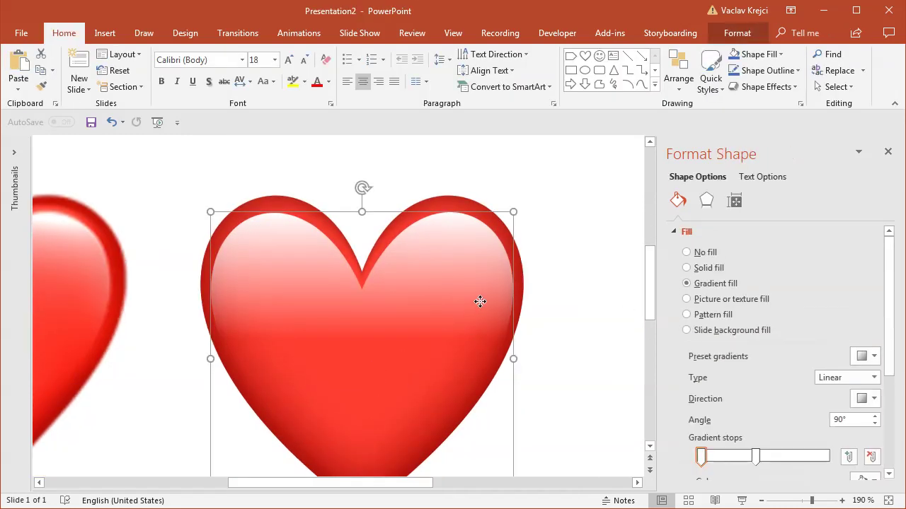
pyautogui.scroll(-2, 472, 371)
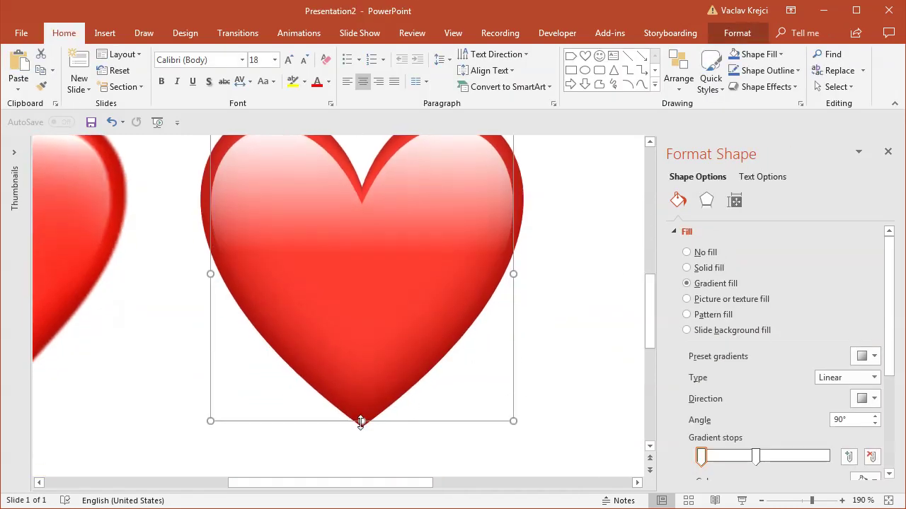
pyautogui.moveTo(361, 422); pyautogui.dragTo(361, 392)
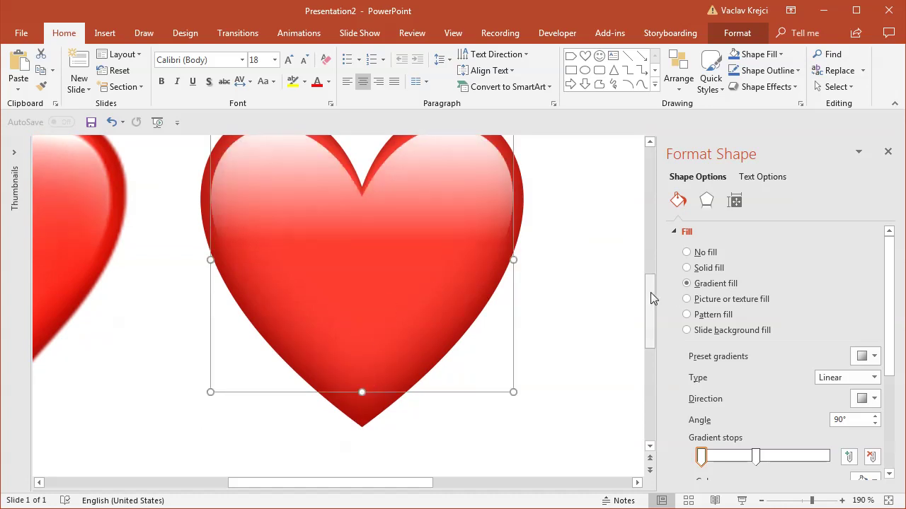
pyautogui.moveTo(651, 297); pyautogui.dragTo(650, 270)
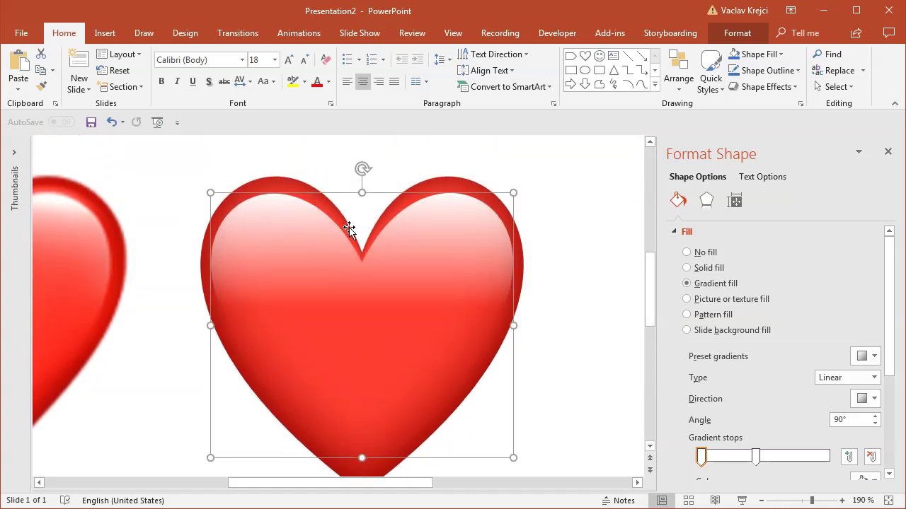
# - Edit points to lower the top dip slightly and reshape both lobes
pyautogui.rightClick(367, 272)
pyautogui.click(413, 376)
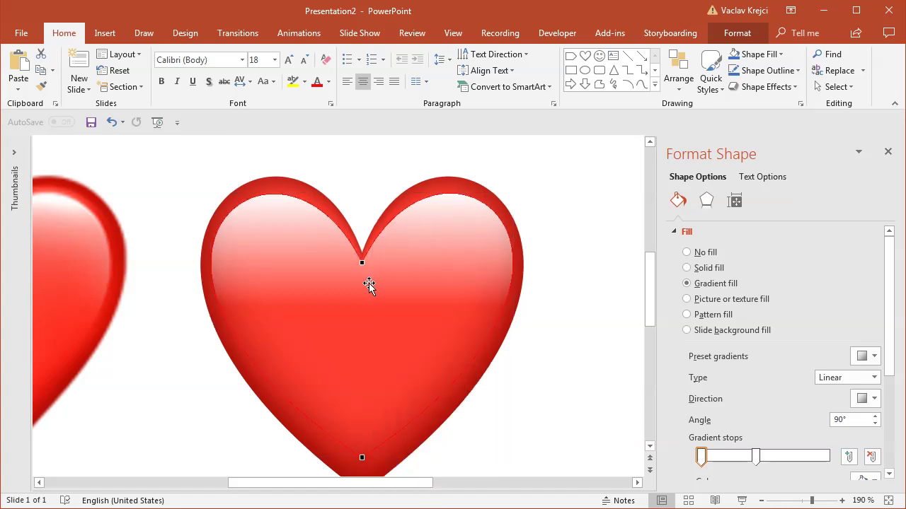
pyautogui.moveTo(361, 262); pyautogui.dragTo(361, 268)
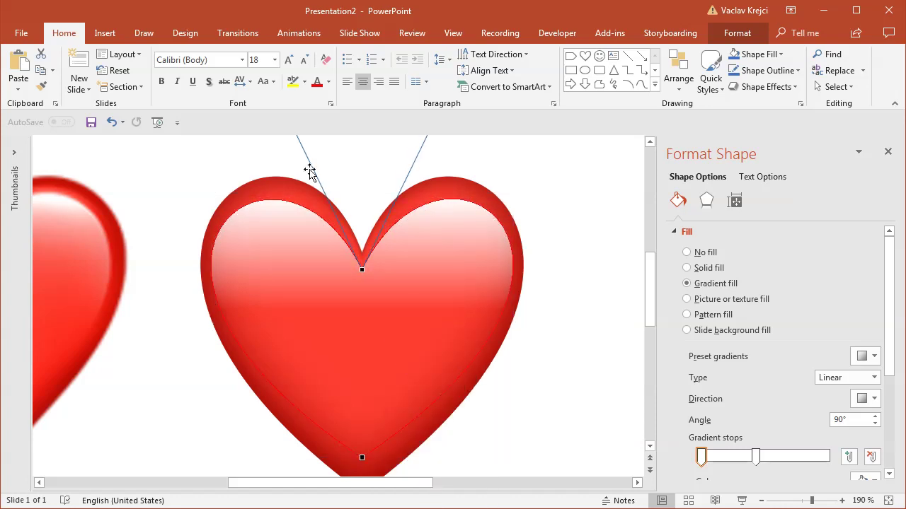
pyautogui.moveTo(651, 271); pyautogui.dragTo(650, 246)
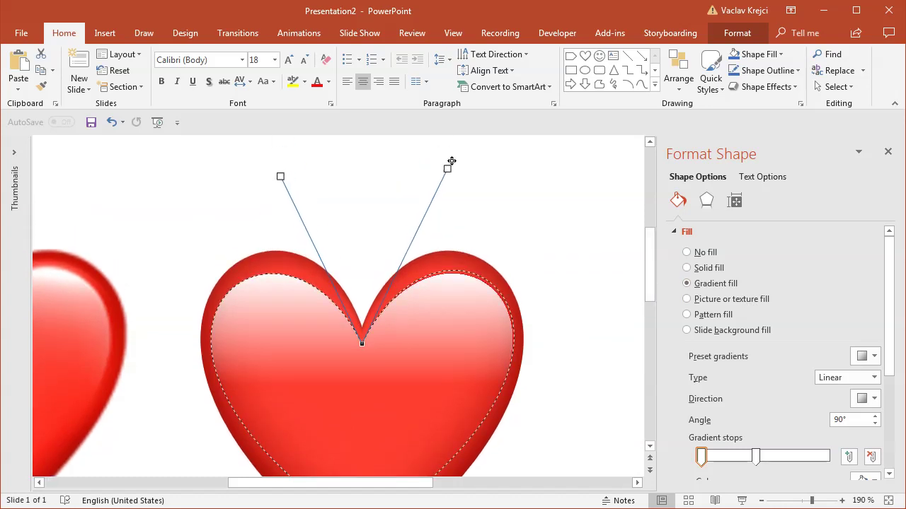
pyautogui.moveTo(452, 161)
pyautogui.mouseDown()
pyautogui.moveTo(448, 149)
pyautogui.moveTo(440, 162)
pyautogui.mouseUp()
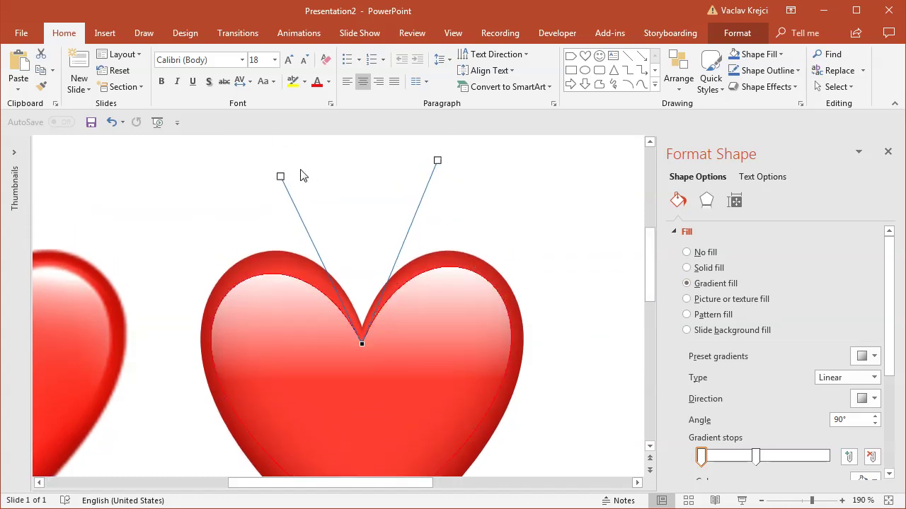
pyautogui.moveTo(280, 176)
pyautogui.mouseDown()
pyautogui.moveTo(283, 151)
pyautogui.moveTo(289, 160)
pyautogui.mouseUp()
pyautogui.click(580, 284)
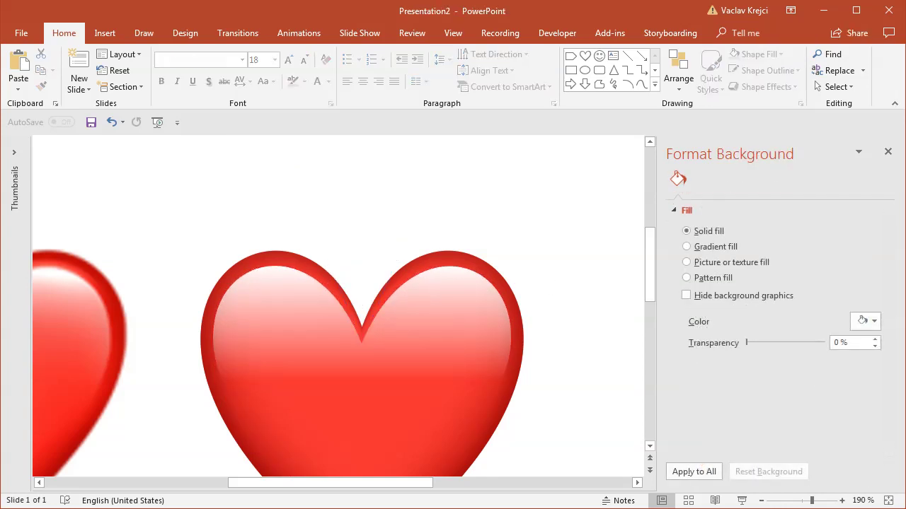
# - At 100% zoom, set the highlight's 22% gradient stop to 74% transparency
pyautogui.click(800, 501)
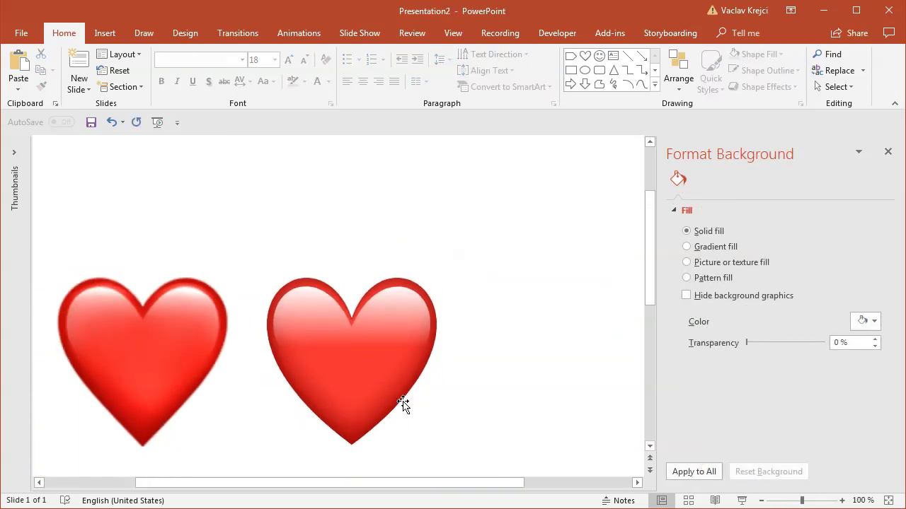
pyautogui.click(358, 329)
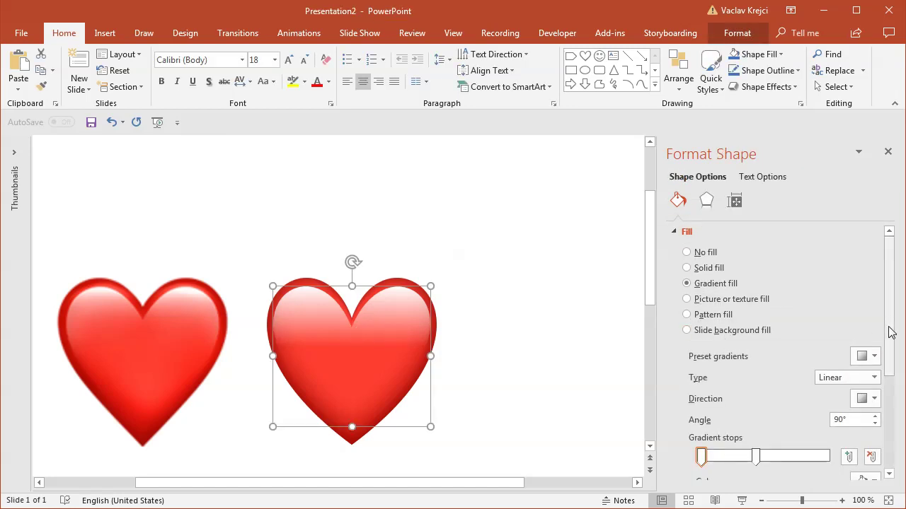
pyautogui.moveTo(890, 334); pyautogui.dragTo(890, 373)
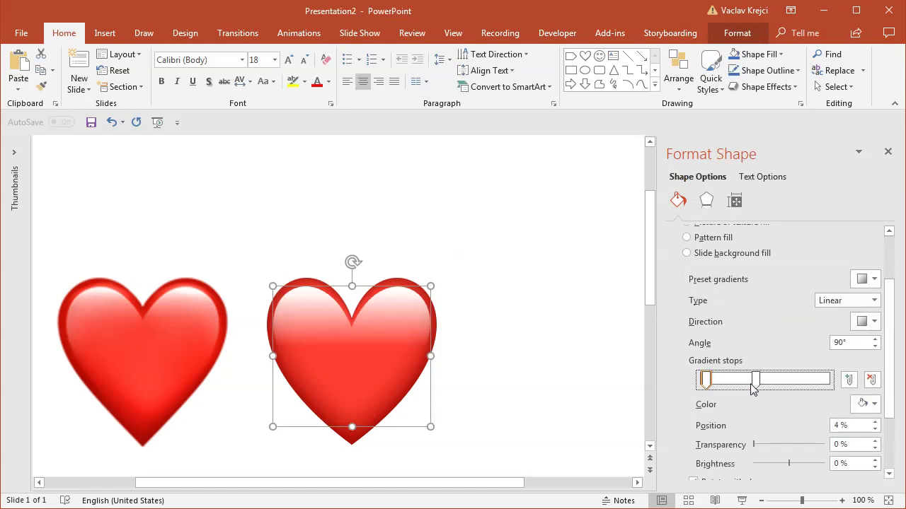
pyautogui.moveTo(756, 380); pyautogui.dragTo(737, 382)
pyautogui.hotkey('ctrl', 'z')
pyautogui.click(731, 380)
pyautogui.moveTo(754, 445); pyautogui.dragTo(804, 445)
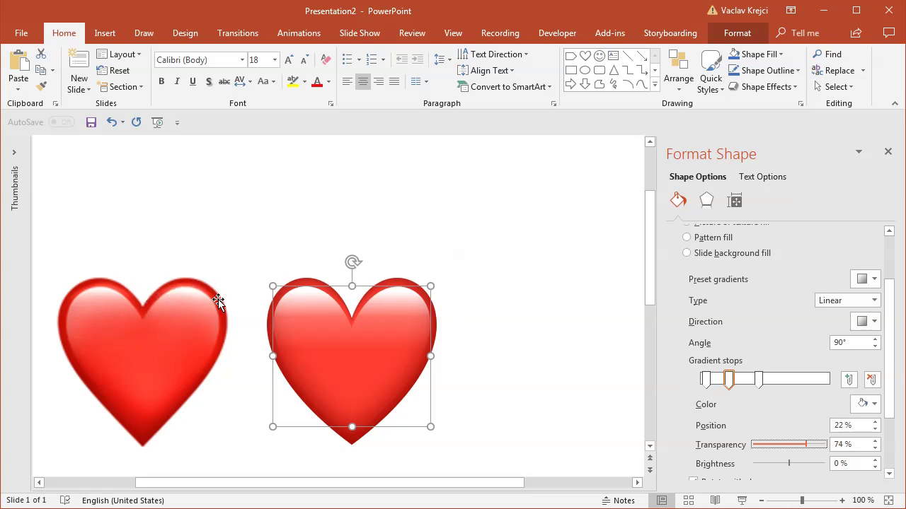
# - Paste a duplicate highlight and align it exactly over the original
pyautogui.scroll(-1, 653, 301)
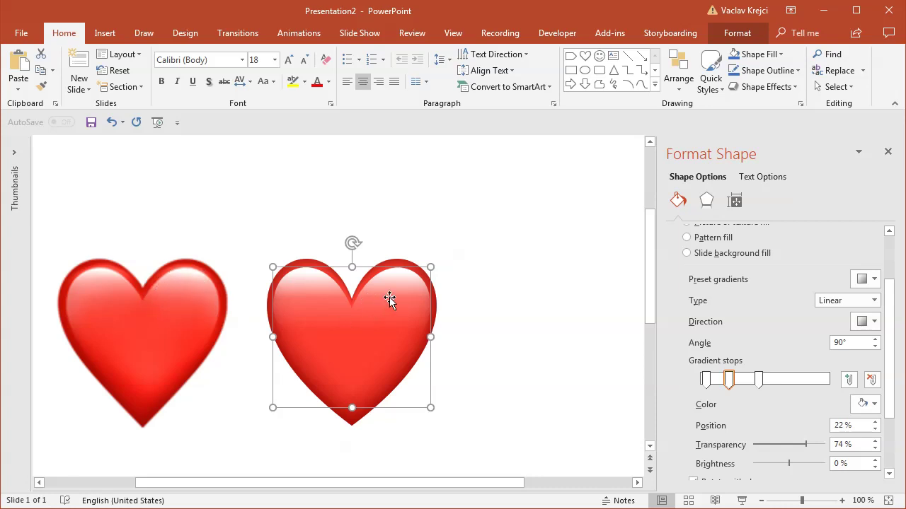
pyautogui.hotkey('ctrl', 'v')
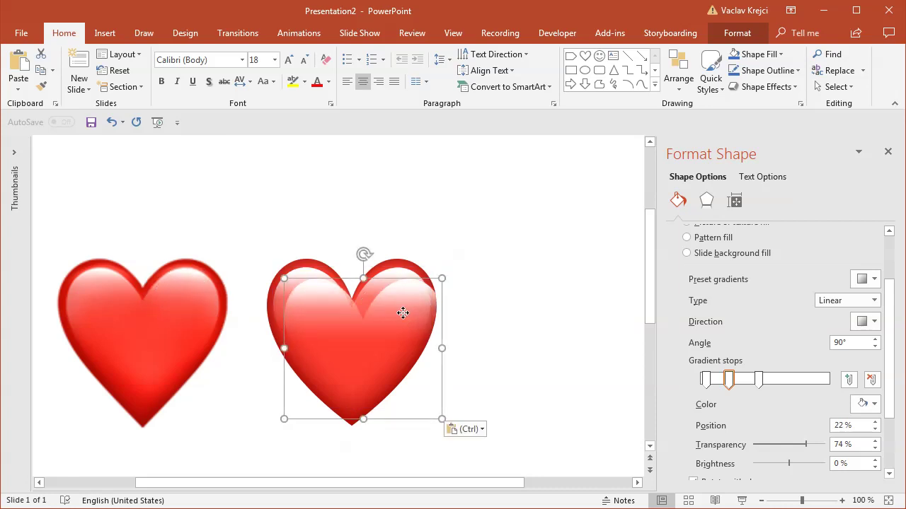
pyautogui.moveTo(403, 312); pyautogui.dragTo(391, 301)
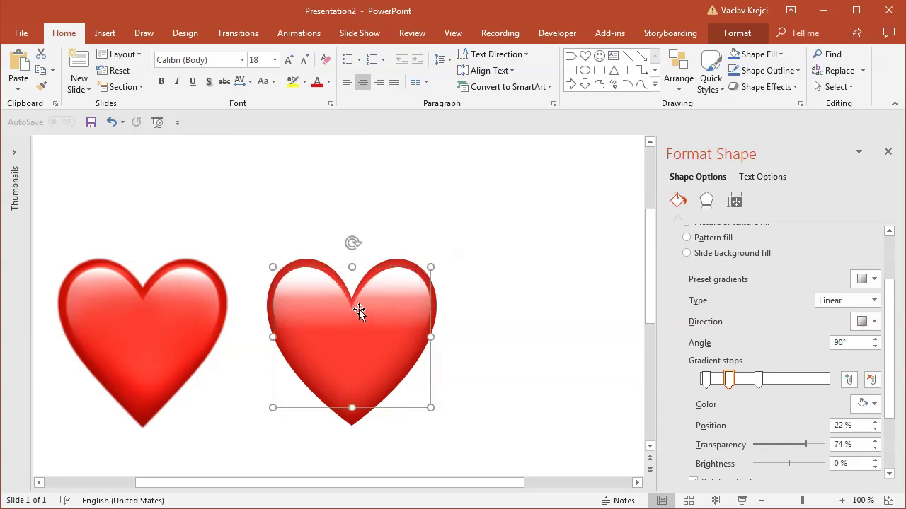
# - Give the duplicated right heart a 5 pt soft edge
pyautogui.click(706, 203)
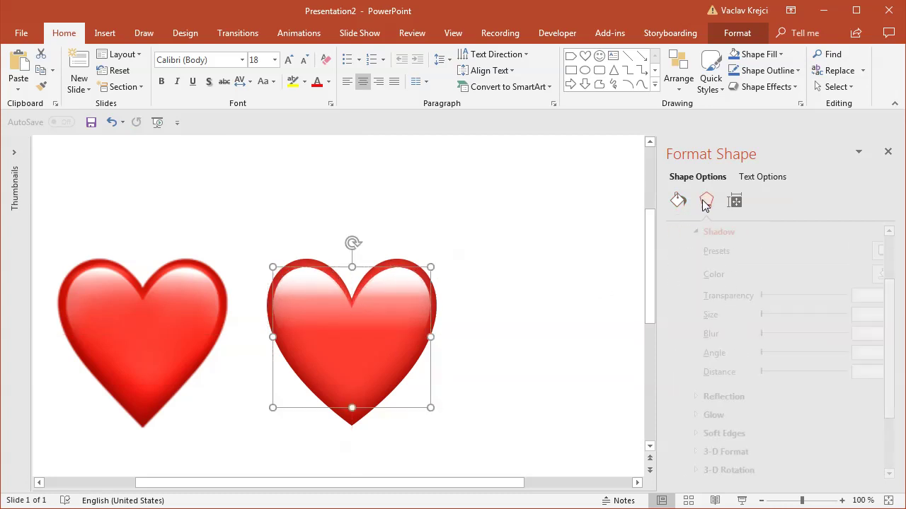
pyautogui.click(707, 434)
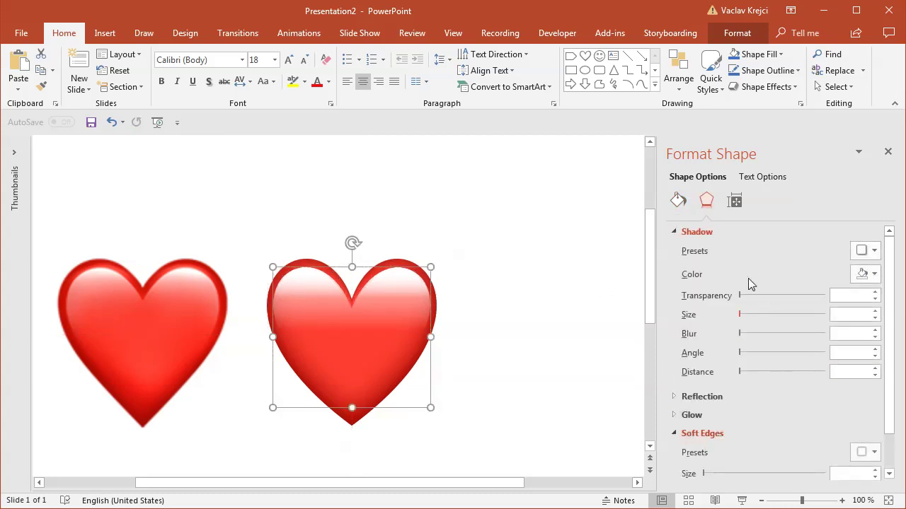
pyautogui.click(697, 232)
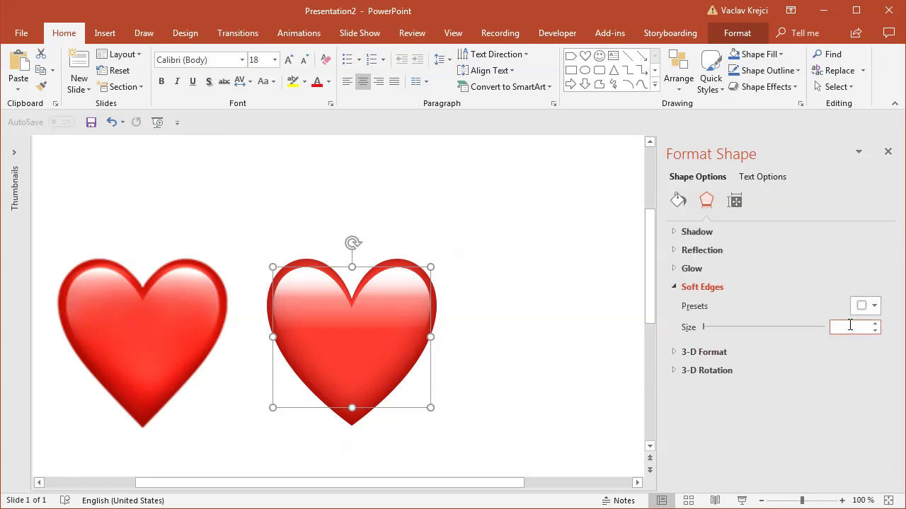
pyautogui.write('5')
pyautogui.press('Return')
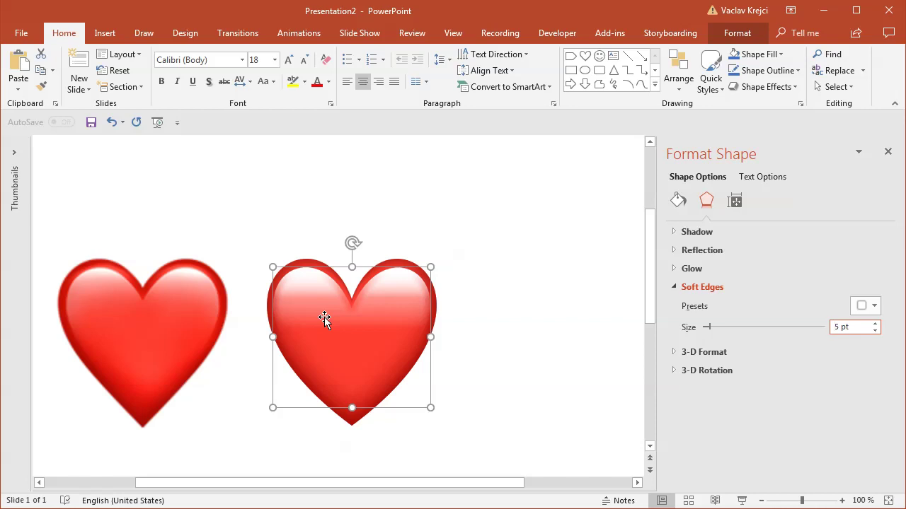
# - Enlarge the right heart slightly from its bottom-right corner
pyautogui.press('Escape')
pyautogui.click(361, 337)
pyautogui.moveTo(425, 406)
pyautogui.mouseDown()
pyautogui.moveTo(442, 421)
pyautogui.moveTo(433, 408)
pyautogui.mouseUp()
# - Zoom the slide to 214% and scroll the left heart into view
pyautogui.click(475, 401)
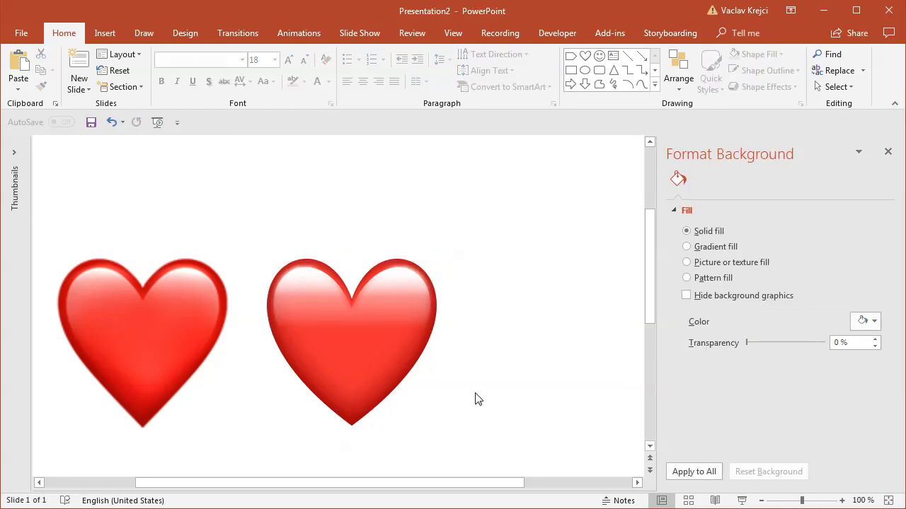
pyautogui.moveTo(649, 285); pyautogui.dragTo(650, 309)
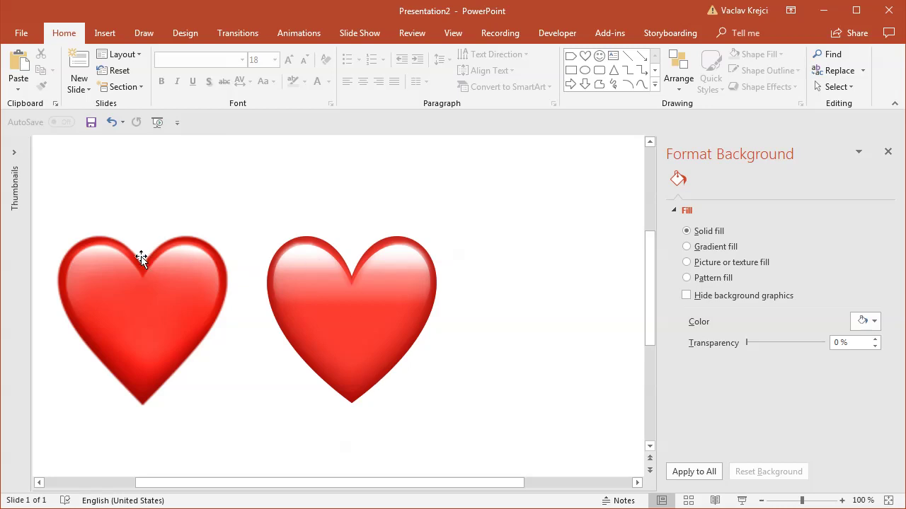
pyautogui.moveTo(262, 481); pyautogui.dragTo(175, 488)
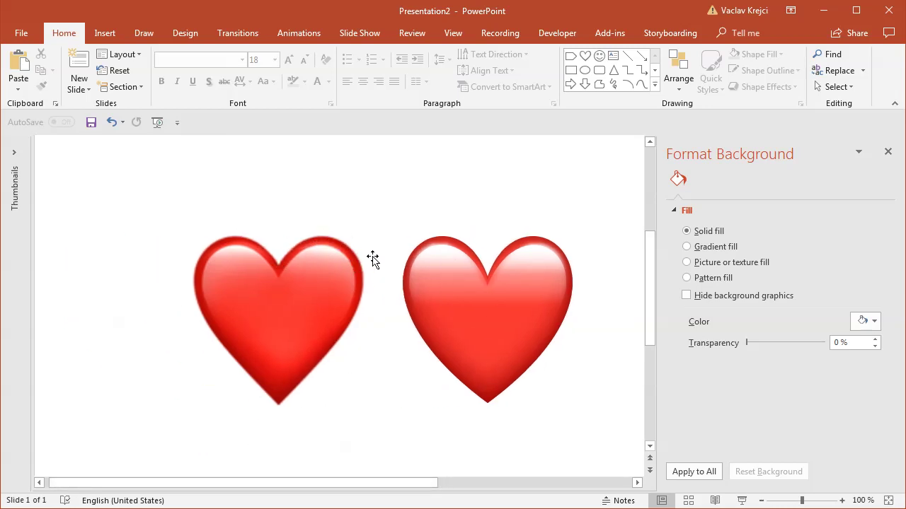
pyautogui.click(827, 504)
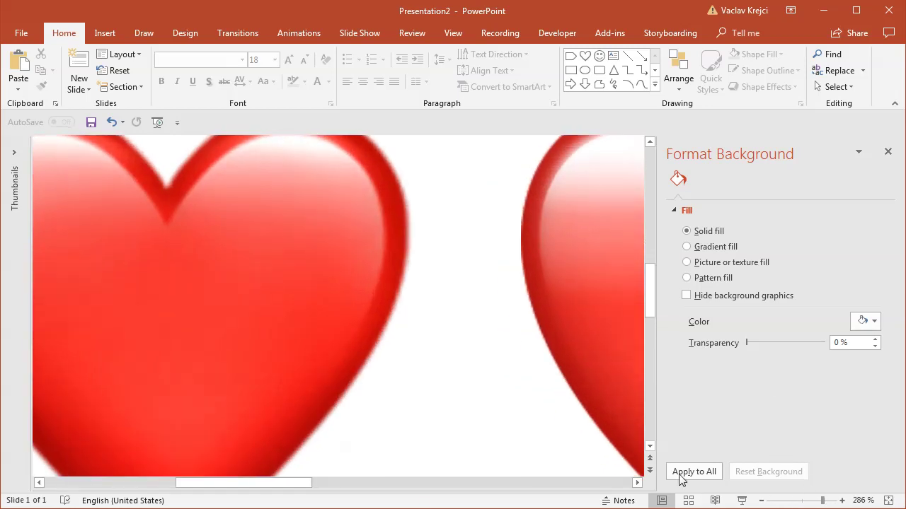
pyautogui.click(812, 504)
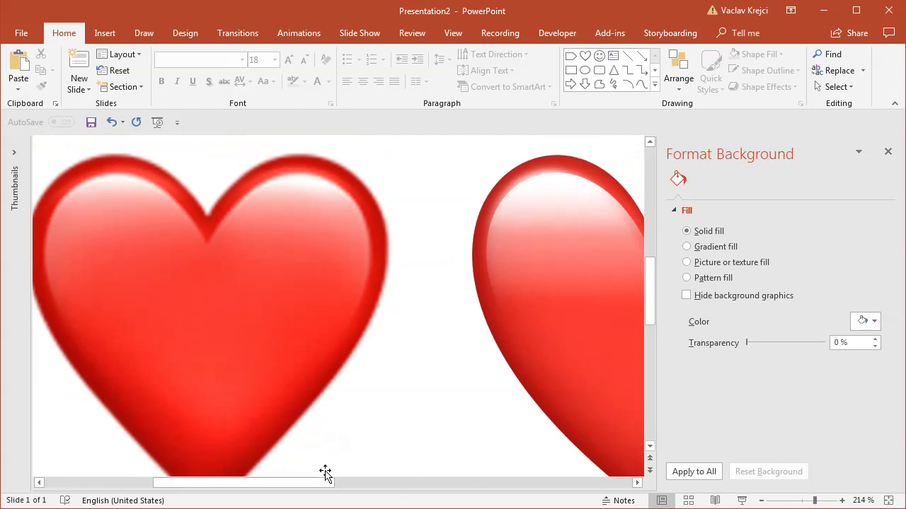
pyautogui.moveTo(325, 484); pyautogui.dragTo(288, 488)
# - Draw an oval over the heart's right lobe and make it 52% transparent
pyautogui.click(106, 34)
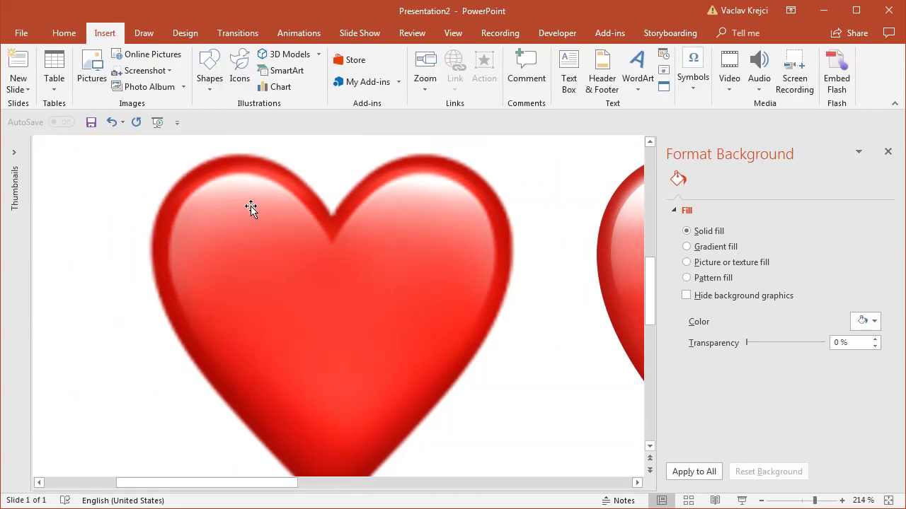
pyautogui.click(210, 71)
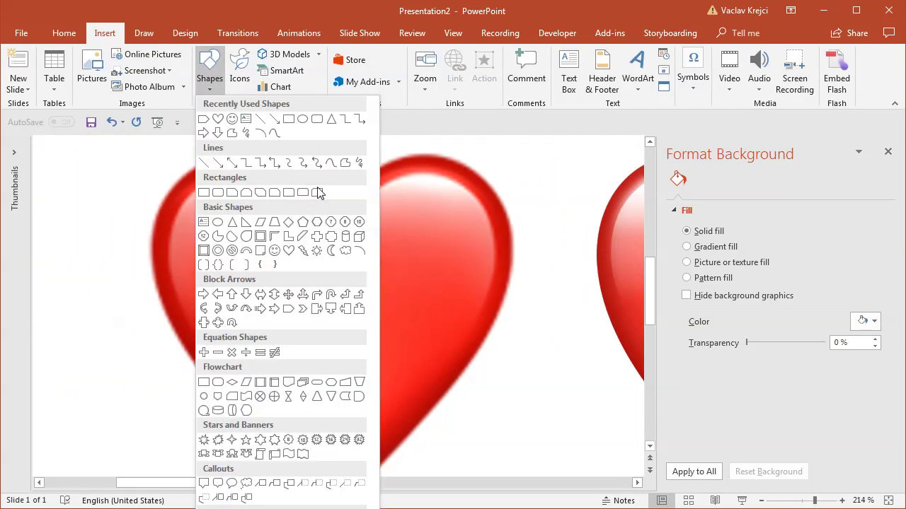
pyautogui.click(303, 123)
pyautogui.moveTo(308, 181); pyautogui.dragTo(530, 341)
pyautogui.scroll(1, 650, 273)
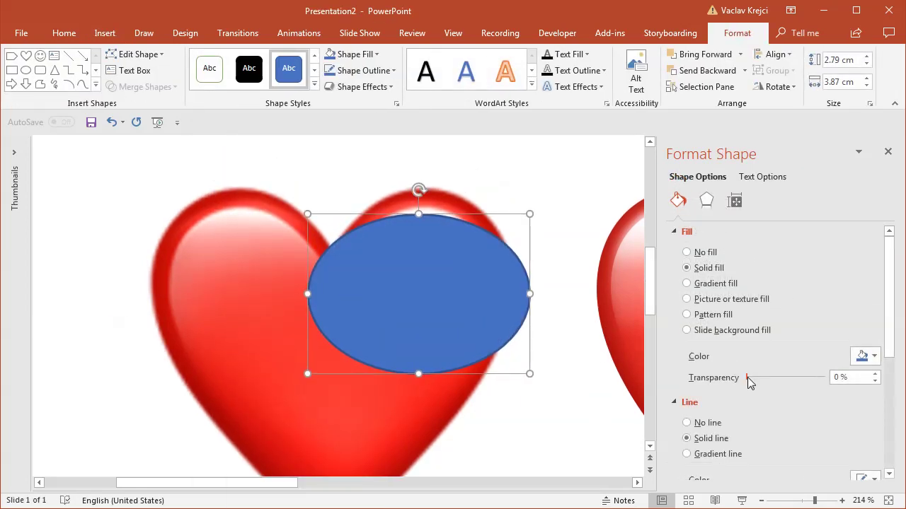
pyautogui.moveTo(748, 377); pyautogui.dragTo(787, 377)
# - Tilt, move and enlarge the oval to cover the right lobe
pyautogui.click(386, 195)
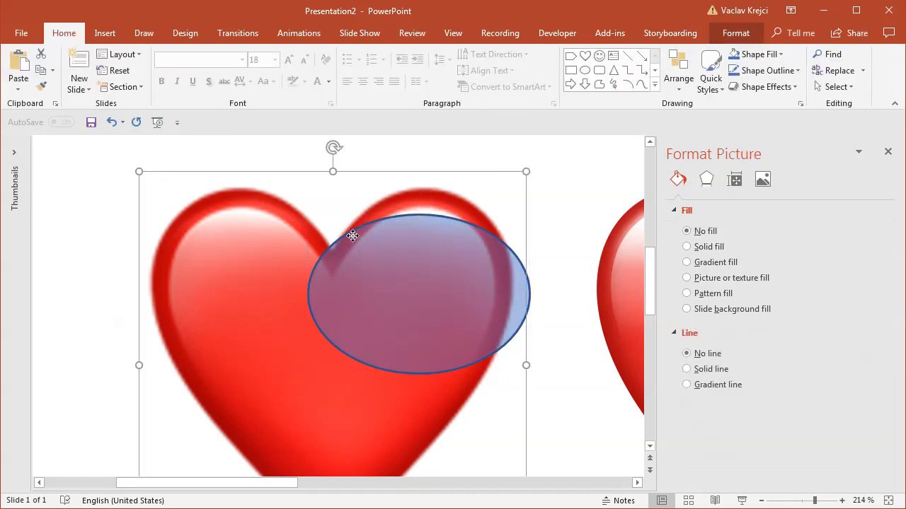
pyautogui.moveTo(352, 236); pyautogui.dragTo(404, 277)
pyautogui.click(111, 122)
pyautogui.click(438, 261)
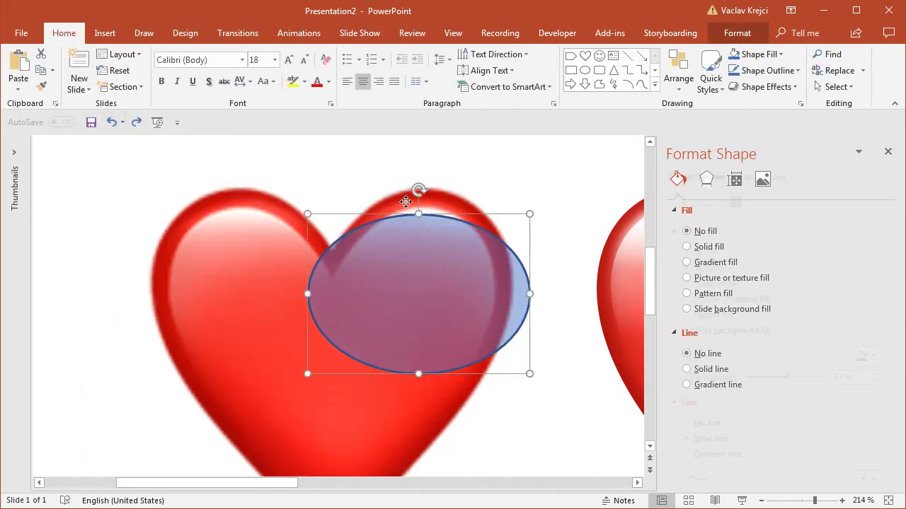
pyautogui.moveTo(418, 188); pyautogui.dragTo(356, 247)
pyautogui.moveTo(428, 264); pyautogui.dragTo(417, 265)
pyautogui.moveTo(473, 346)
pyautogui.mouseDown()
pyautogui.moveTo(493, 361)
pyautogui.moveTo(481, 355)
pyautogui.mouseUp()
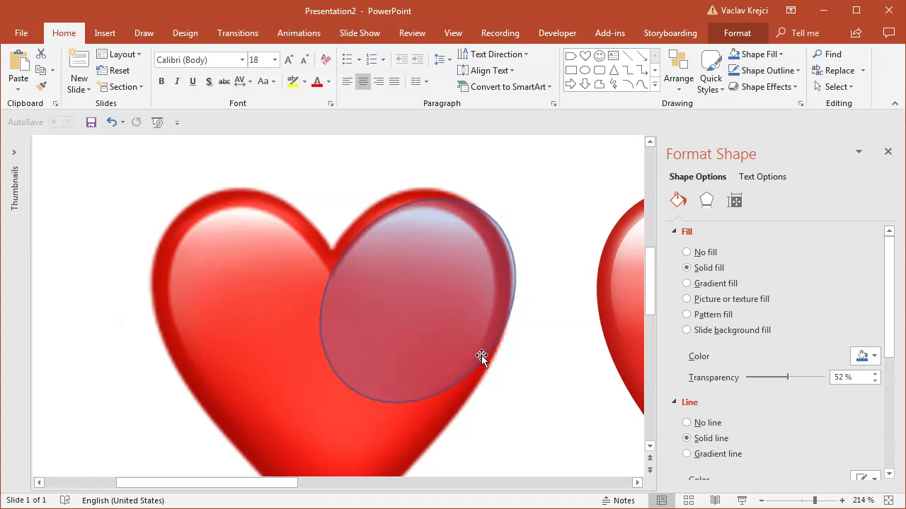
pyautogui.moveTo(330, 228); pyautogui.dragTo(409, 252)
pyautogui.moveTo(484, 338); pyautogui.dragTo(504, 350)
# - Fine-tune the oval's size, position and tilt to fit the right lobe
pyautogui.moveTo(361, 392); pyautogui.dragTo(327, 422)
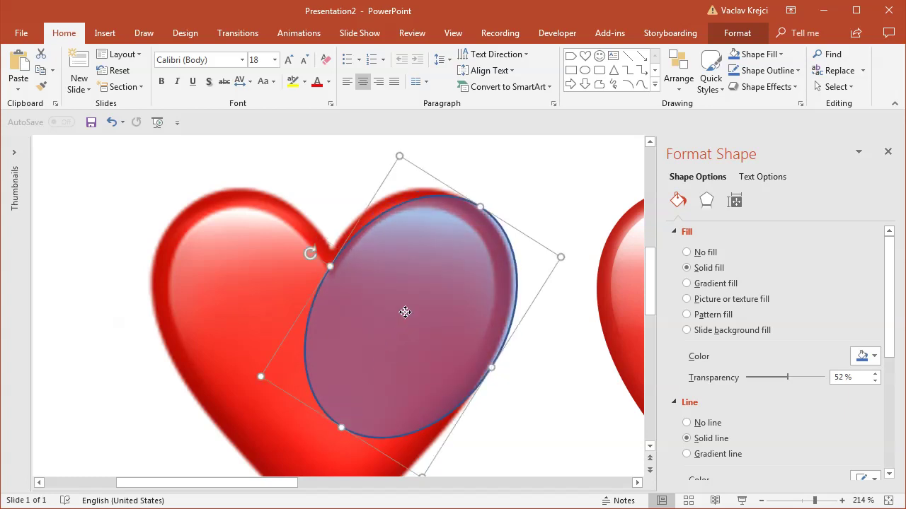
pyautogui.moveTo(404, 311); pyautogui.dragTo(396, 309)
pyautogui.moveTo(340, 418); pyautogui.dragTo(356, 392)
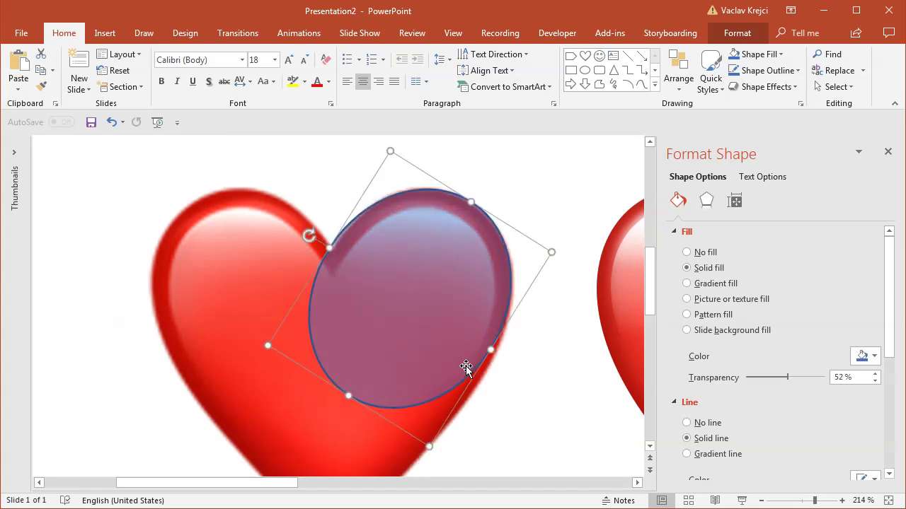
pyautogui.moveTo(488, 348); pyautogui.dragTo(495, 351)
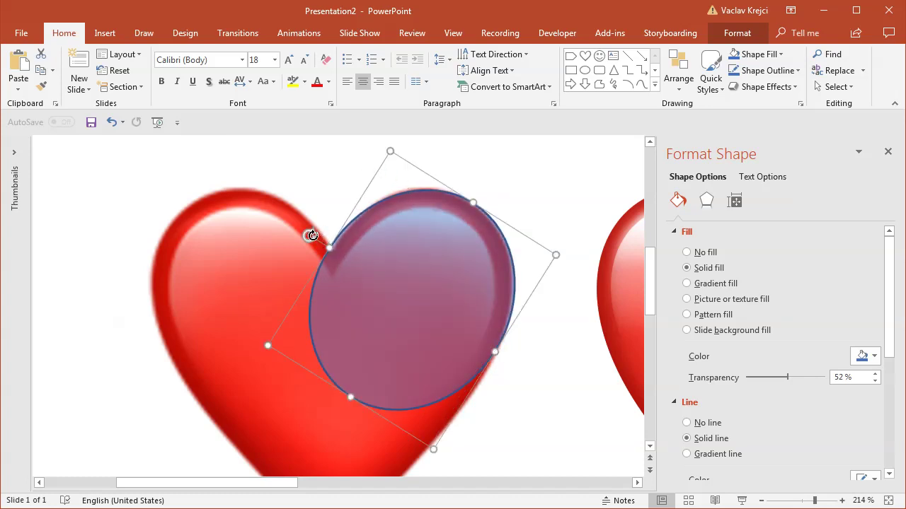
pyautogui.moveTo(312, 235); pyautogui.dragTo(326, 264)
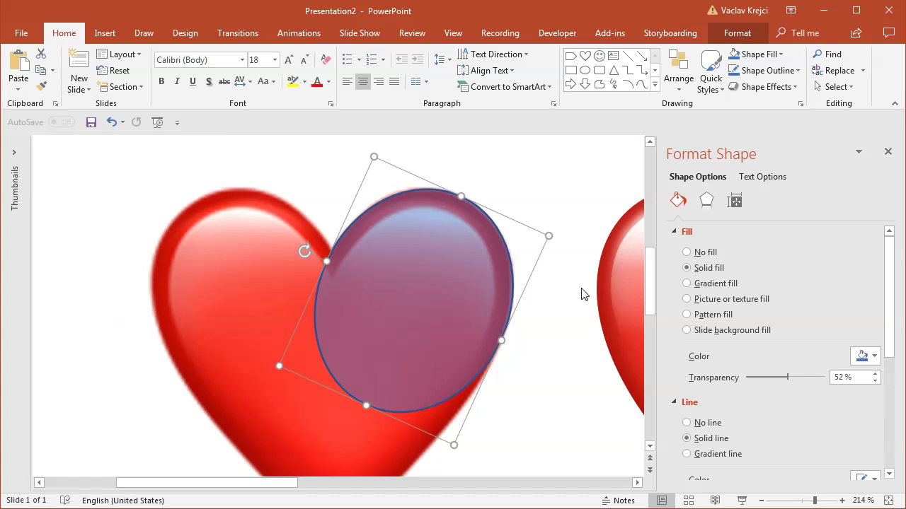
# - Check the oval's fit, then place a copy over the left lobe
pyautogui.click(572, 366)
pyautogui.click(472, 308)
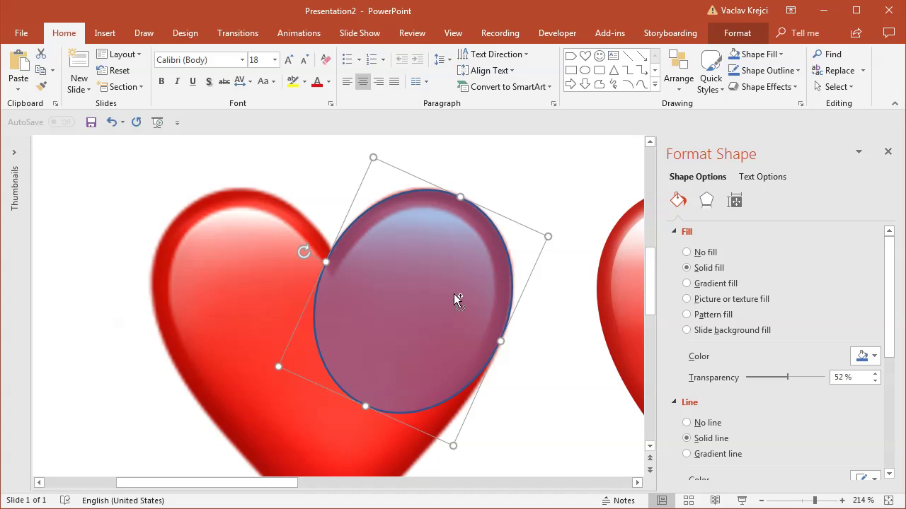
pyautogui.moveTo(458, 294); pyautogui.dragTo(326, 291)
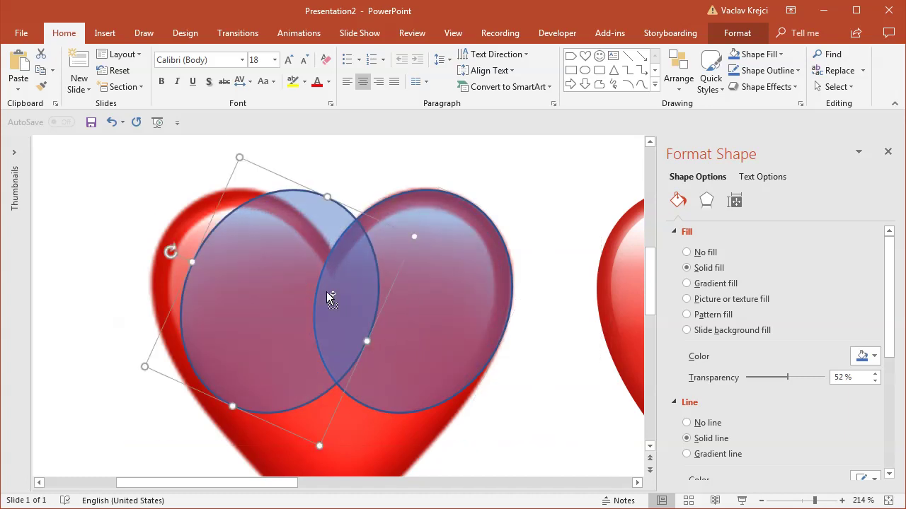
# - Flip the copied oval horizontally and move it onto the left lobe
pyautogui.click(738, 33)
pyautogui.click(775, 87)
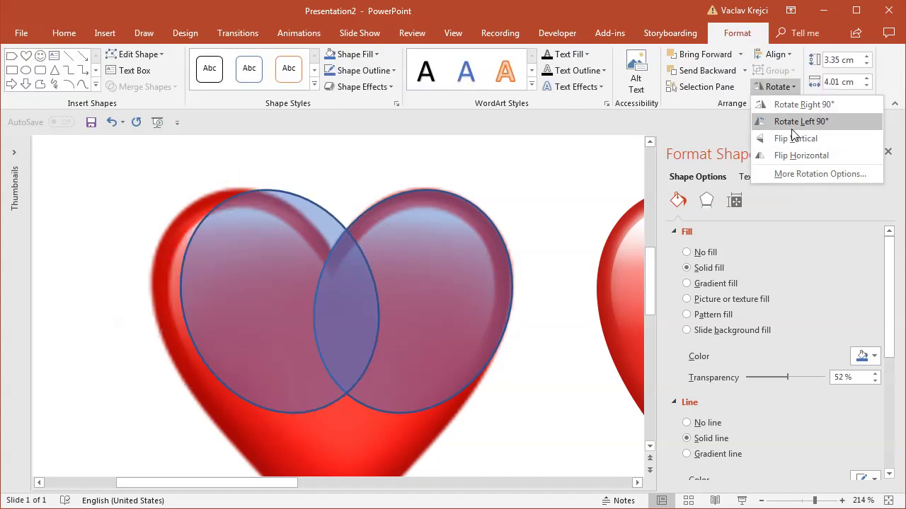
pyautogui.click(799, 155)
pyautogui.moveTo(259, 247); pyautogui.dragTo(262, 252)
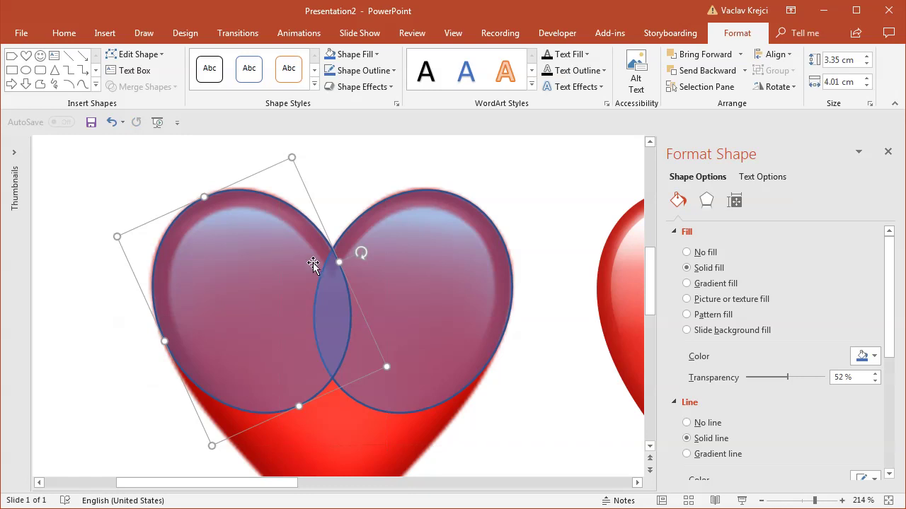
# - Duplicate both ovals and hide the copies, Oval 10 and Oval 11, in the Selection Pane
pyautogui.keyDown('shift'); pyautogui.click(448, 289); pyautogui.keyUp('shift')
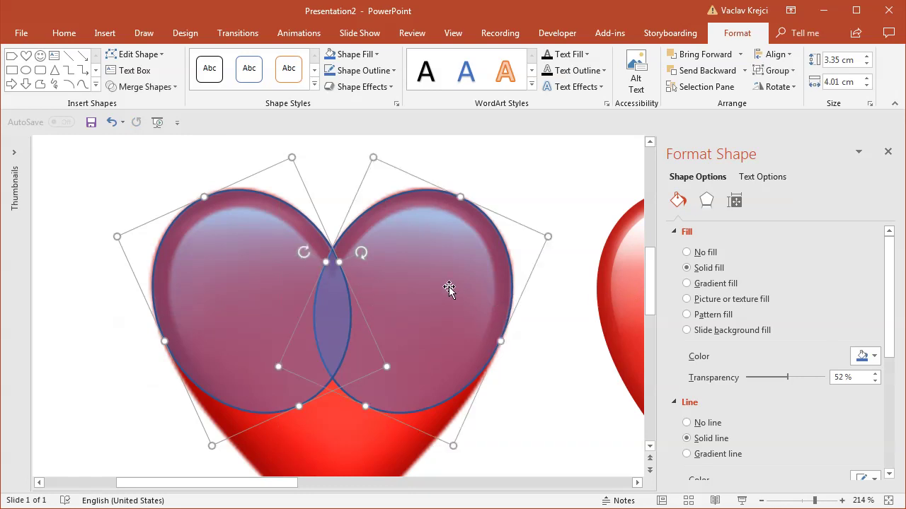
pyautogui.hotkey('ctrl', 'c')
pyautogui.hotkey('ctrl', 'v')
pyautogui.moveTo(458, 302); pyautogui.dragTo(434, 272)
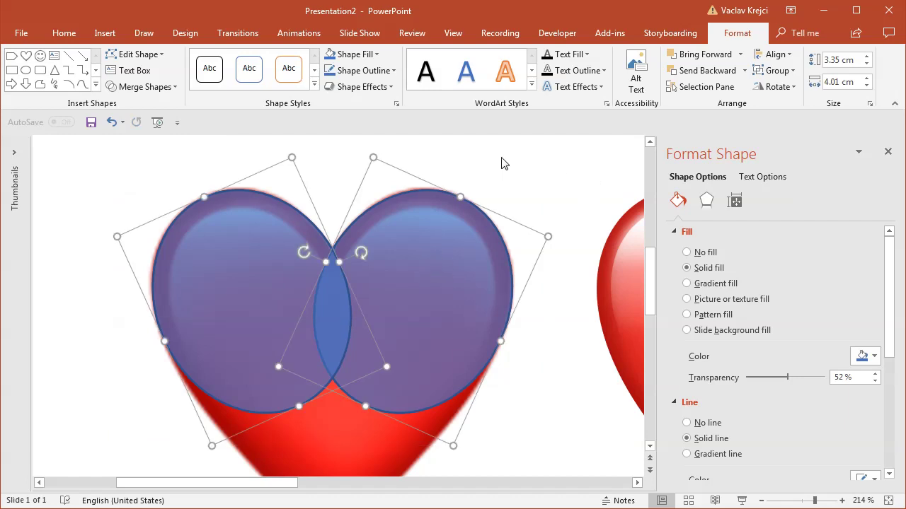
pyautogui.click(65, 34)
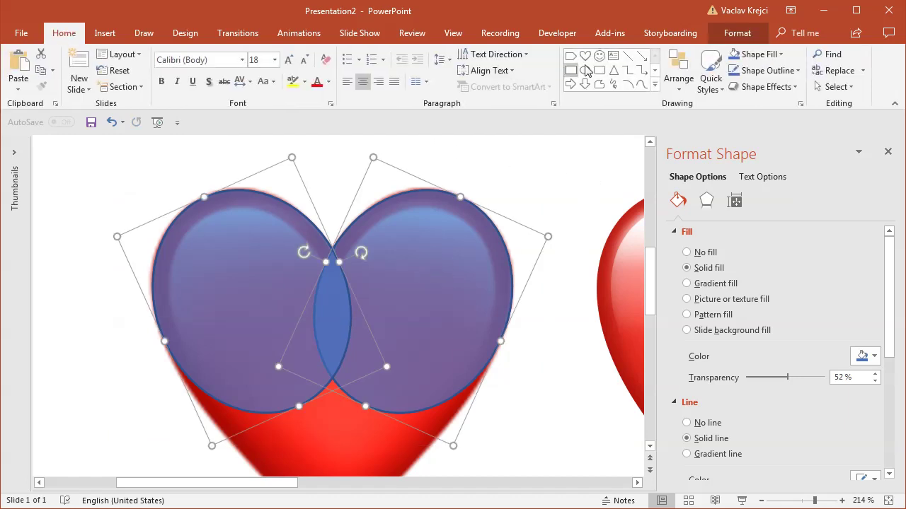
pyautogui.click(836, 86)
pyautogui.click(842, 145)
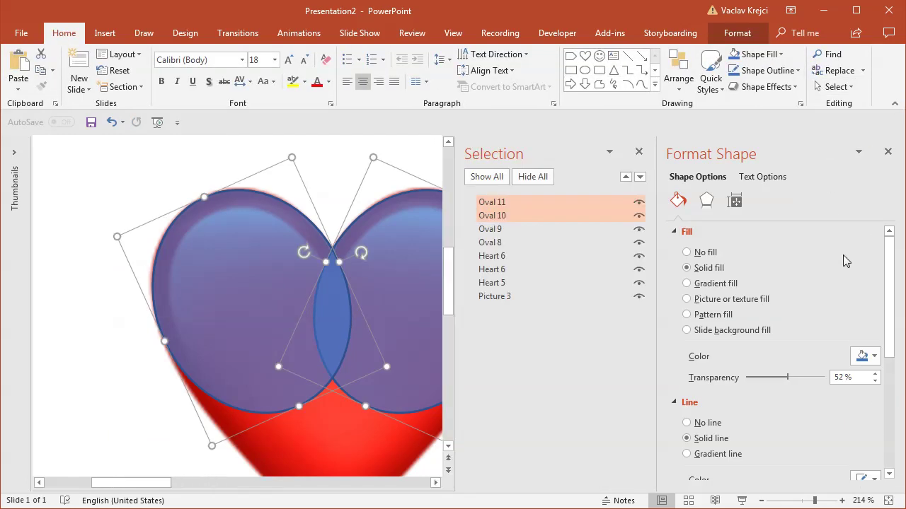
pyautogui.click(639, 203)
pyautogui.click(641, 216)
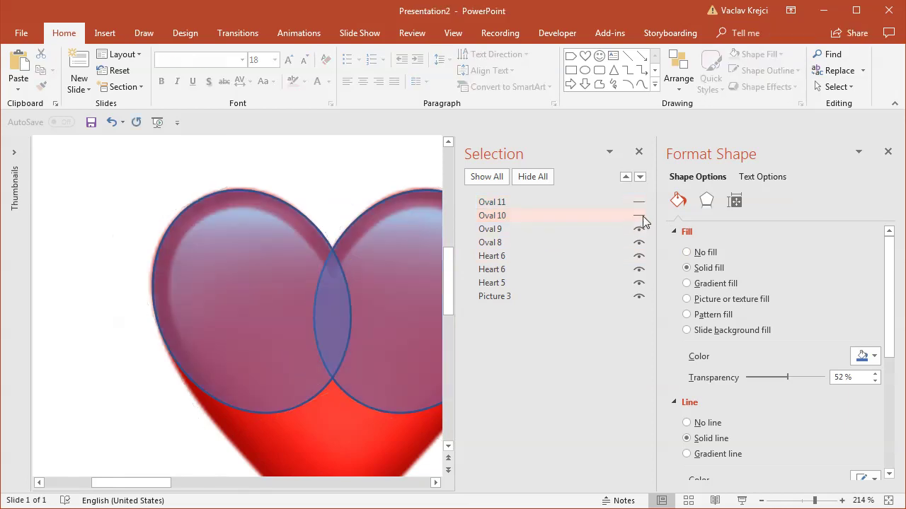
pyautogui.click(638, 151)
# - Select the two visible ovals and merge them with Union
pyautogui.click(406, 343)
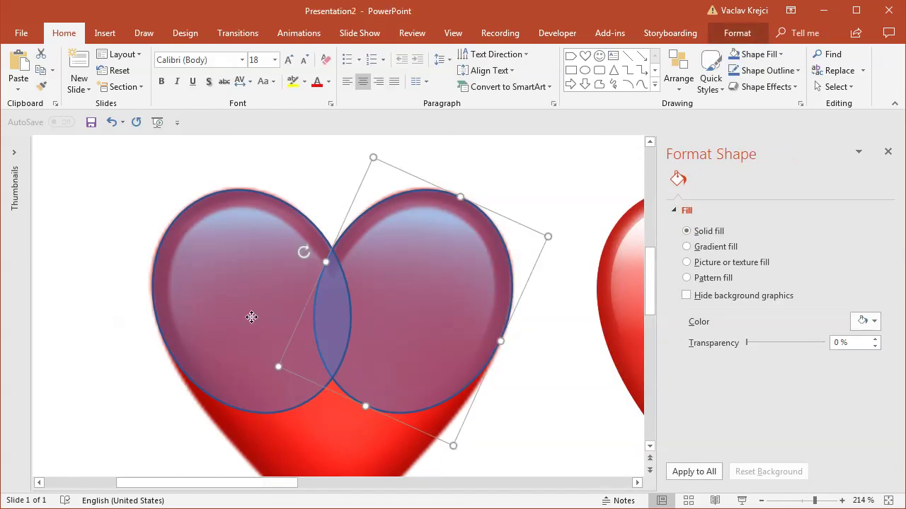
pyautogui.keyDown('shift'); pyautogui.click(293, 309); pyautogui.keyUp('shift')
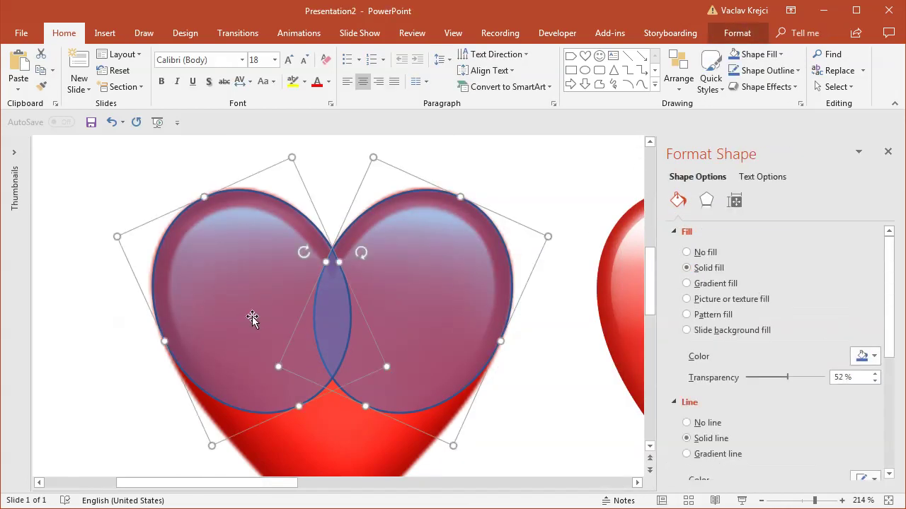
pyautogui.click(737, 32)
pyautogui.click(122, 87)
pyautogui.click(138, 106)
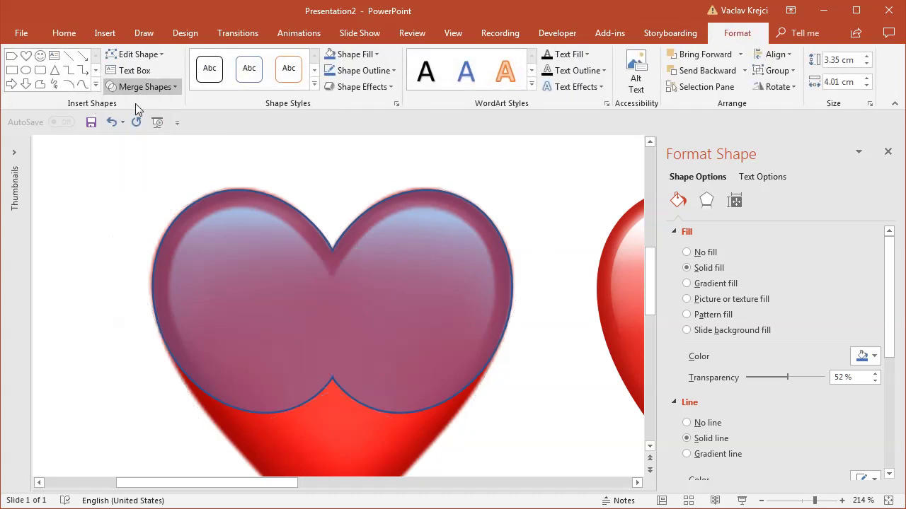
pyautogui.click(760, 500)
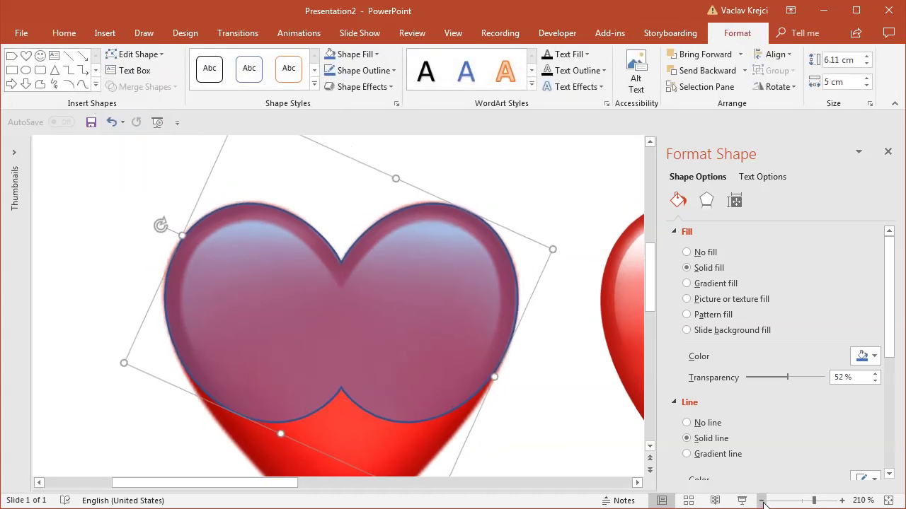
# - In Edit Points, pull the bottom point to the heart's tip and delete the inner points
pyautogui.moveTo(652, 287); pyautogui.dragTo(652, 313)
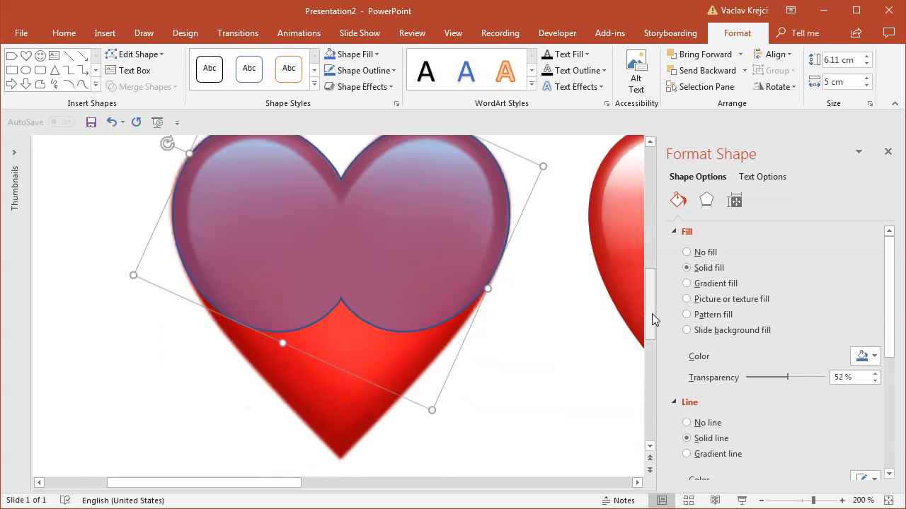
pyautogui.rightClick(366, 238)
pyautogui.click(402, 343)
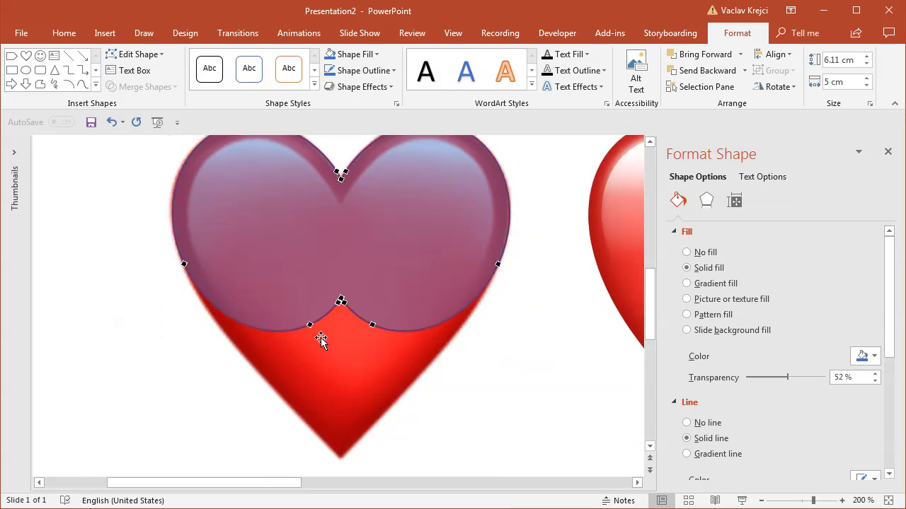
pyautogui.moveTo(340, 300); pyautogui.dragTo(340, 456)
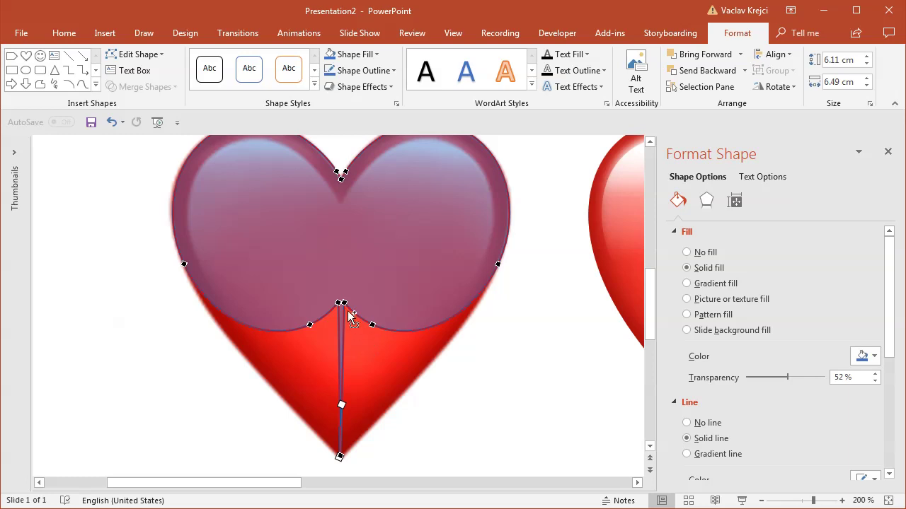
pyautogui.moveTo(344, 303); pyautogui.dragTo(340, 302)
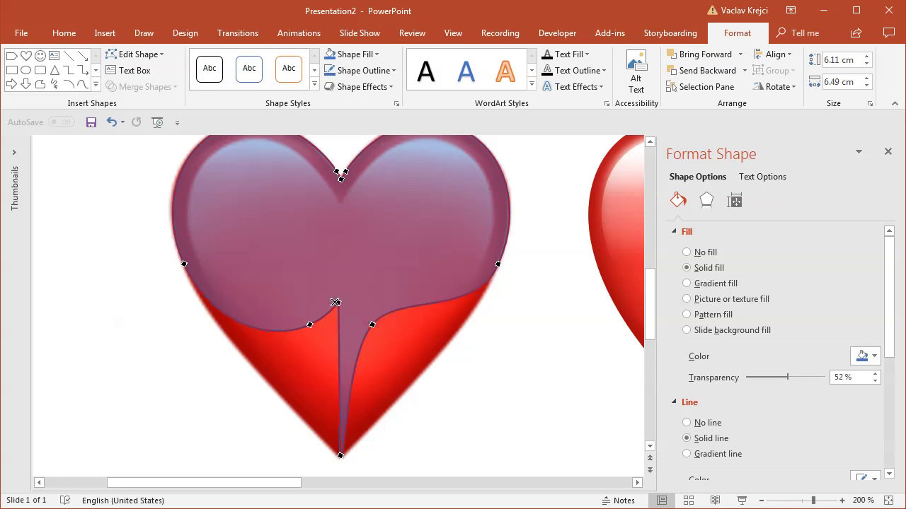
pyautogui.keyDown('ctrl'); pyautogui.click(336, 302); pyautogui.keyUp('ctrl')
pyautogui.keyDown('ctrl'); pyautogui.click(371, 324); pyautogui.keyUp('ctrl')
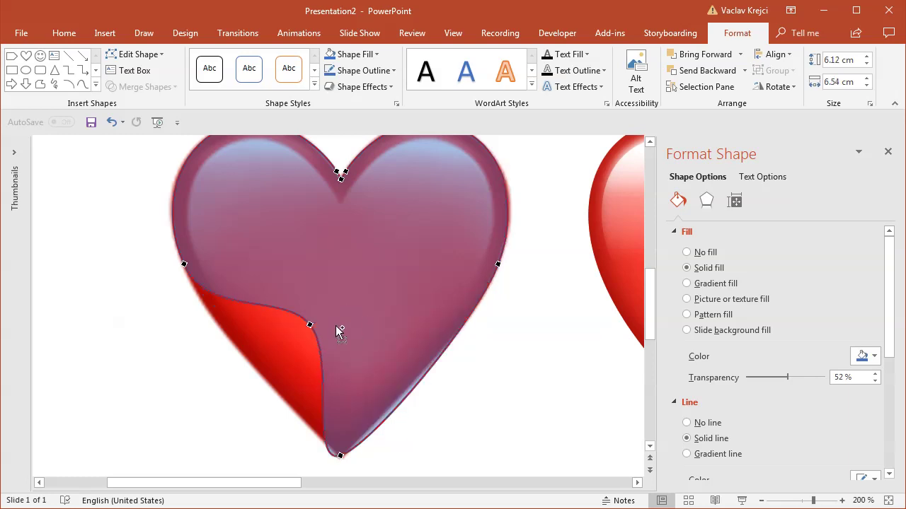
pyautogui.keyDown('ctrl'); pyautogui.click(309, 325); pyautogui.keyUp('ctrl')
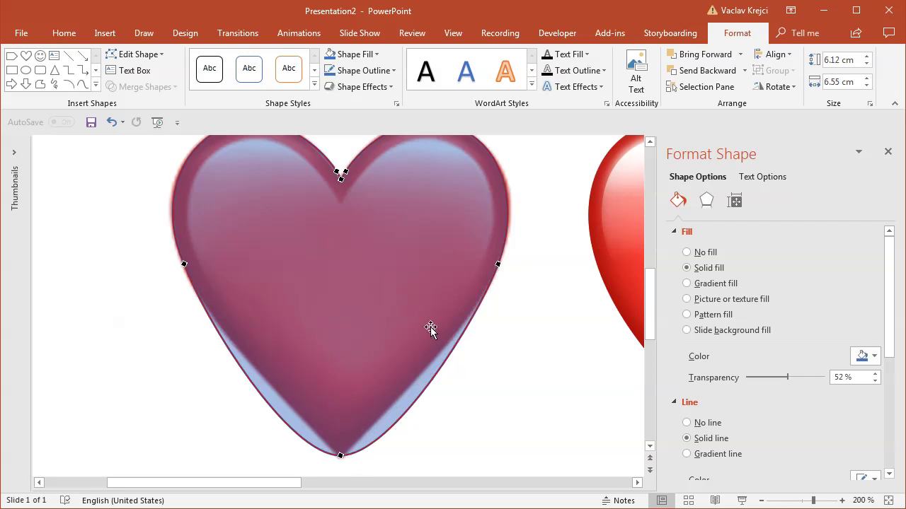
# - Curve the tip's handles so the lower edges trace the heart outline
pyautogui.click(341, 454)
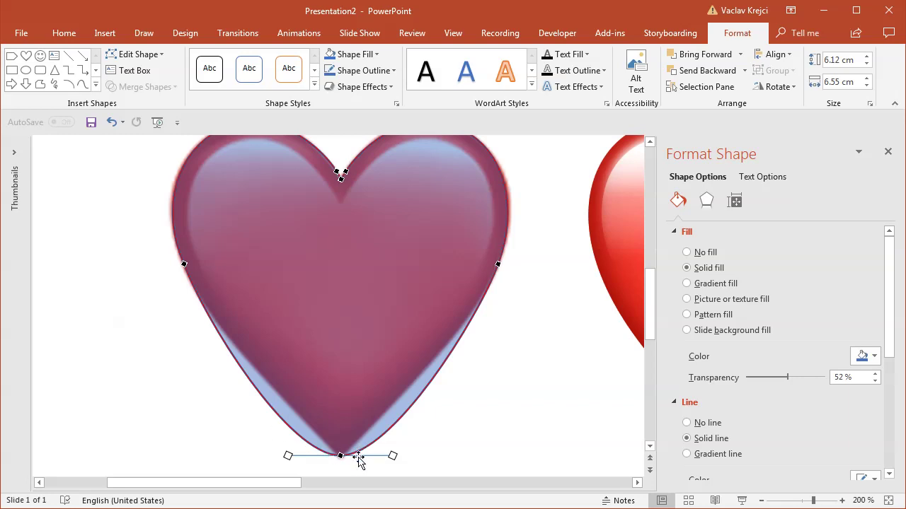
pyautogui.moveTo(393, 456); pyautogui.dragTo(395, 399)
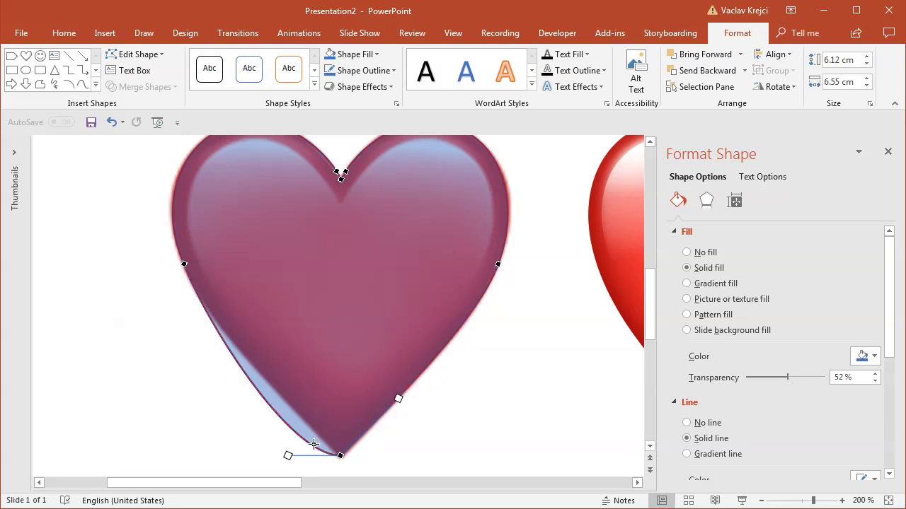
pyautogui.moveTo(288, 456); pyautogui.dragTo(283, 396)
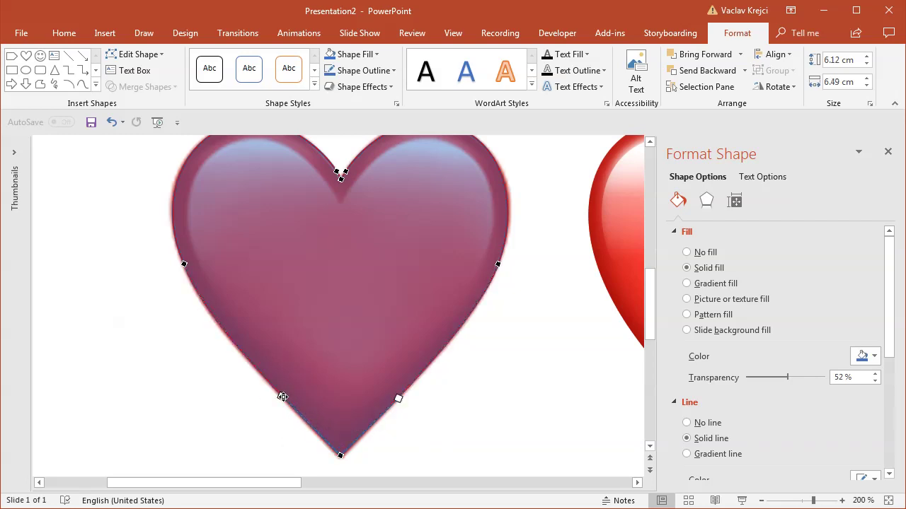
pyautogui.moveTo(395, 398); pyautogui.dragTo(402, 392)
pyautogui.click(520, 314)
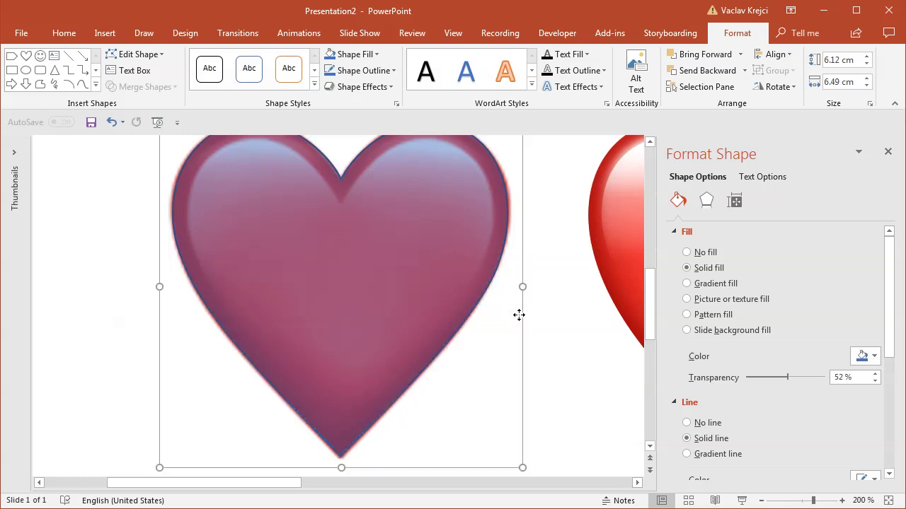
pyautogui.moveTo(651, 304); pyautogui.dragTo(650, 298)
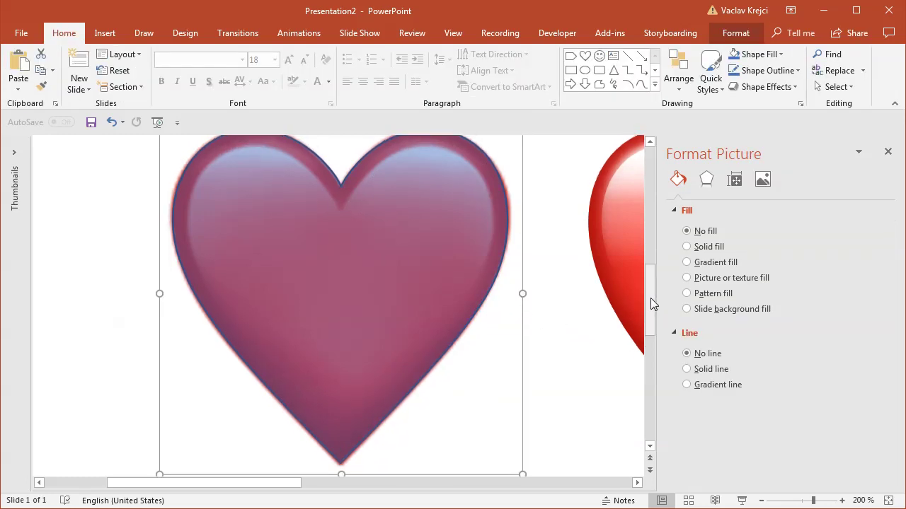